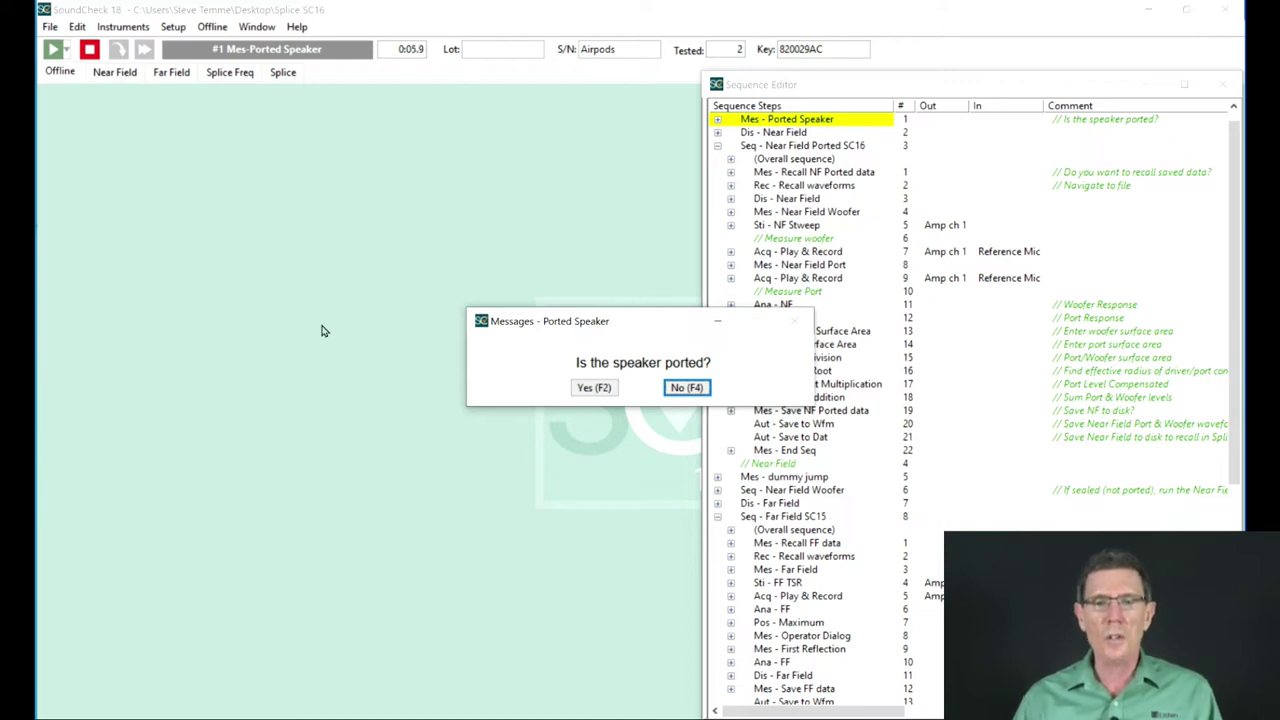
Run the near-field measurement for a ported speaker without recalling saved data, recording the woofer and the port
left_click(594, 390)
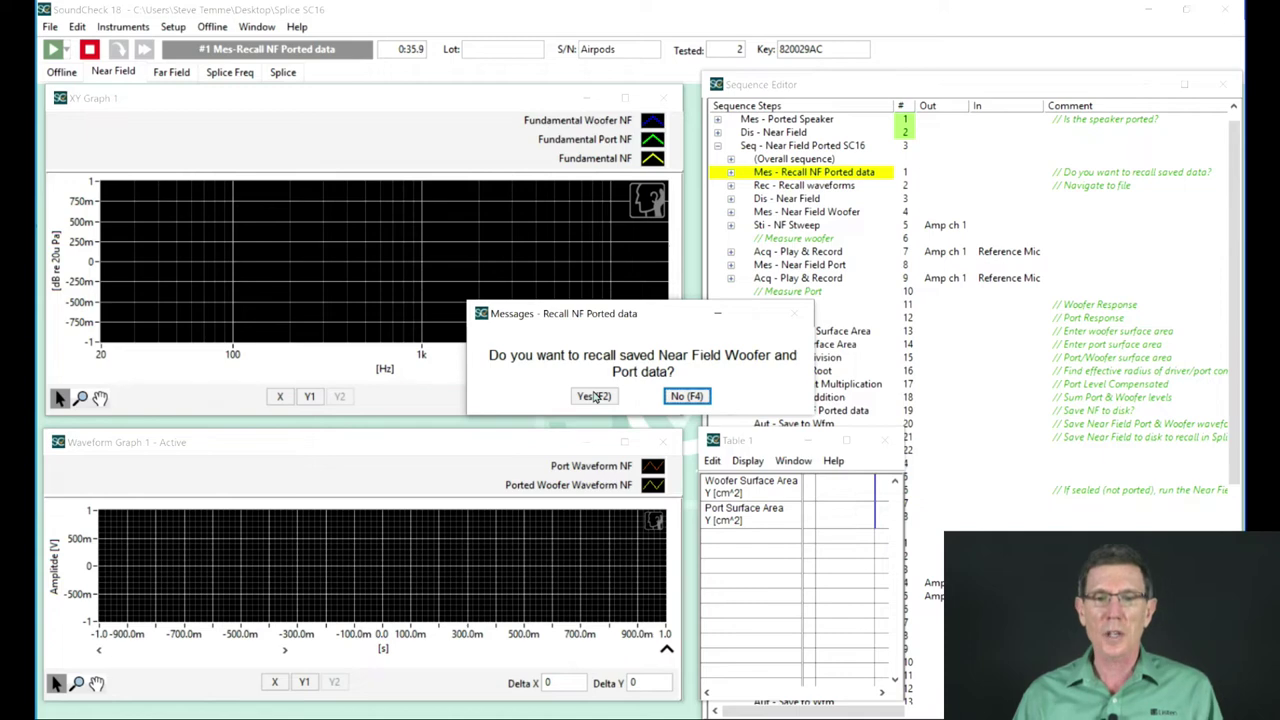
left_click(595, 397)
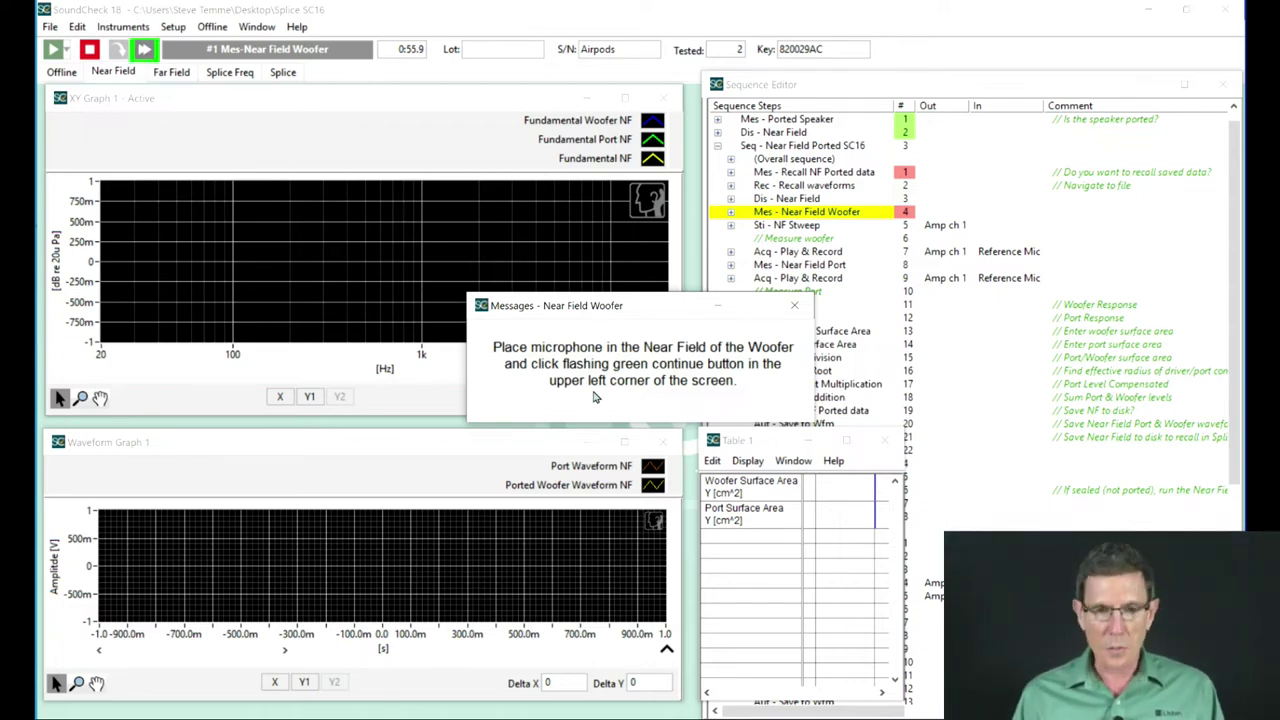
key("Return")
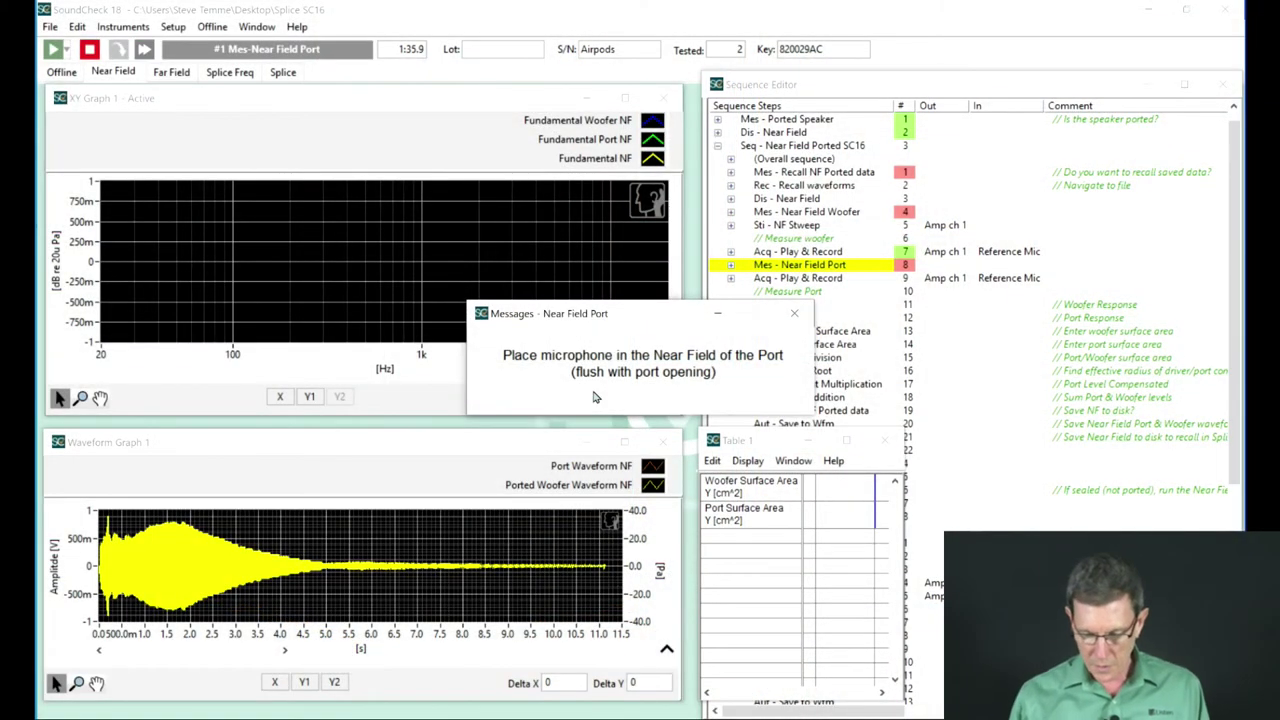
left_click(593, 397)
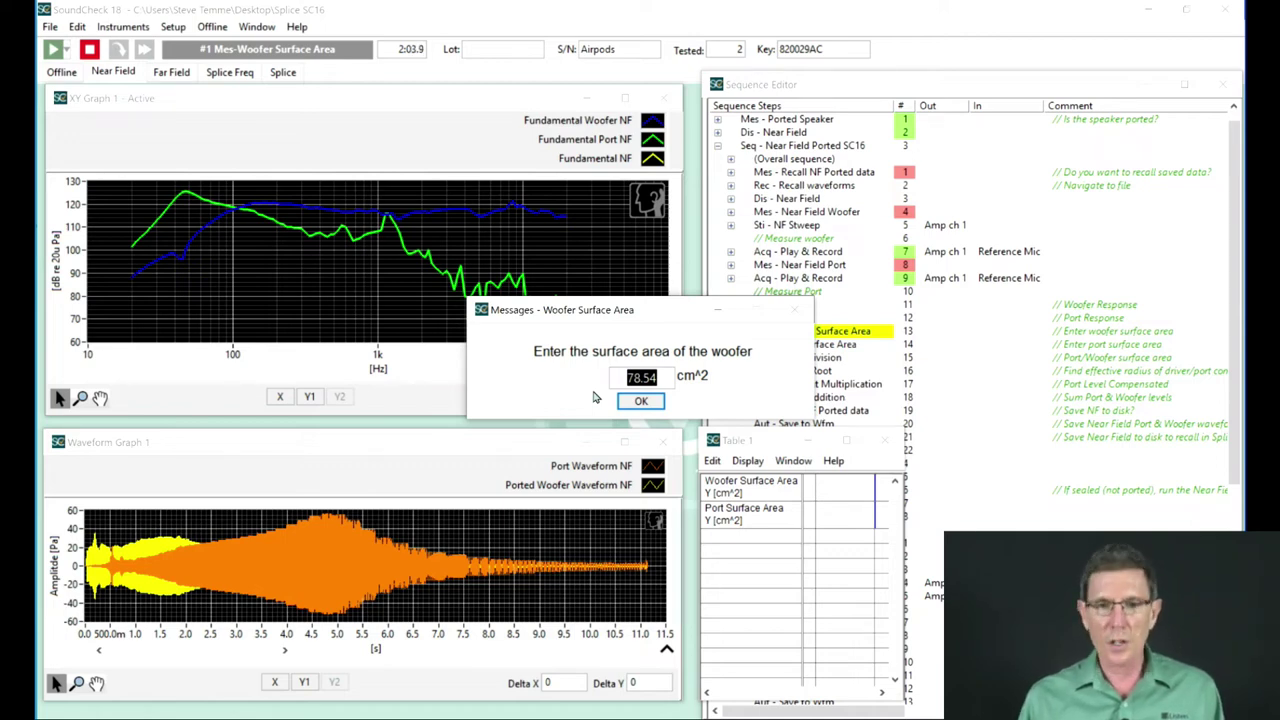
Accept a woofer surface area of 78.54 cm^2 and a port surface area of 9.82 cm^2, without saving the near-field data to disk
key("Return")
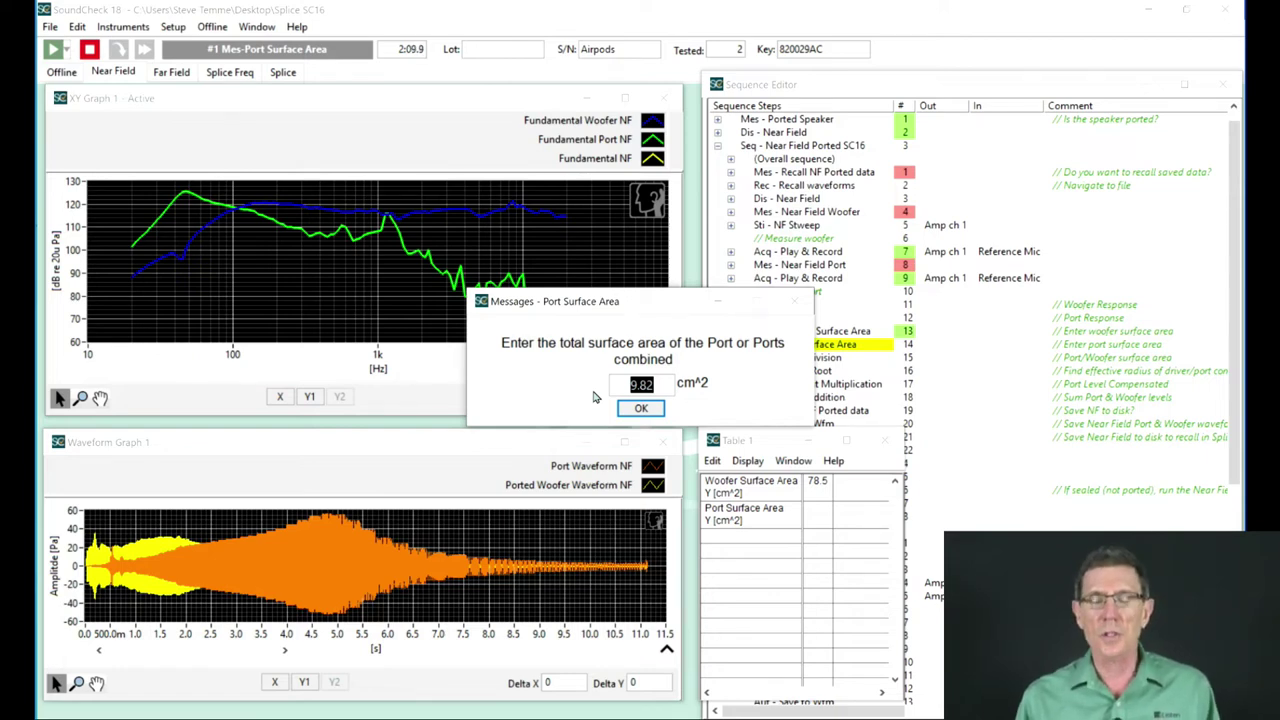
key("Return")
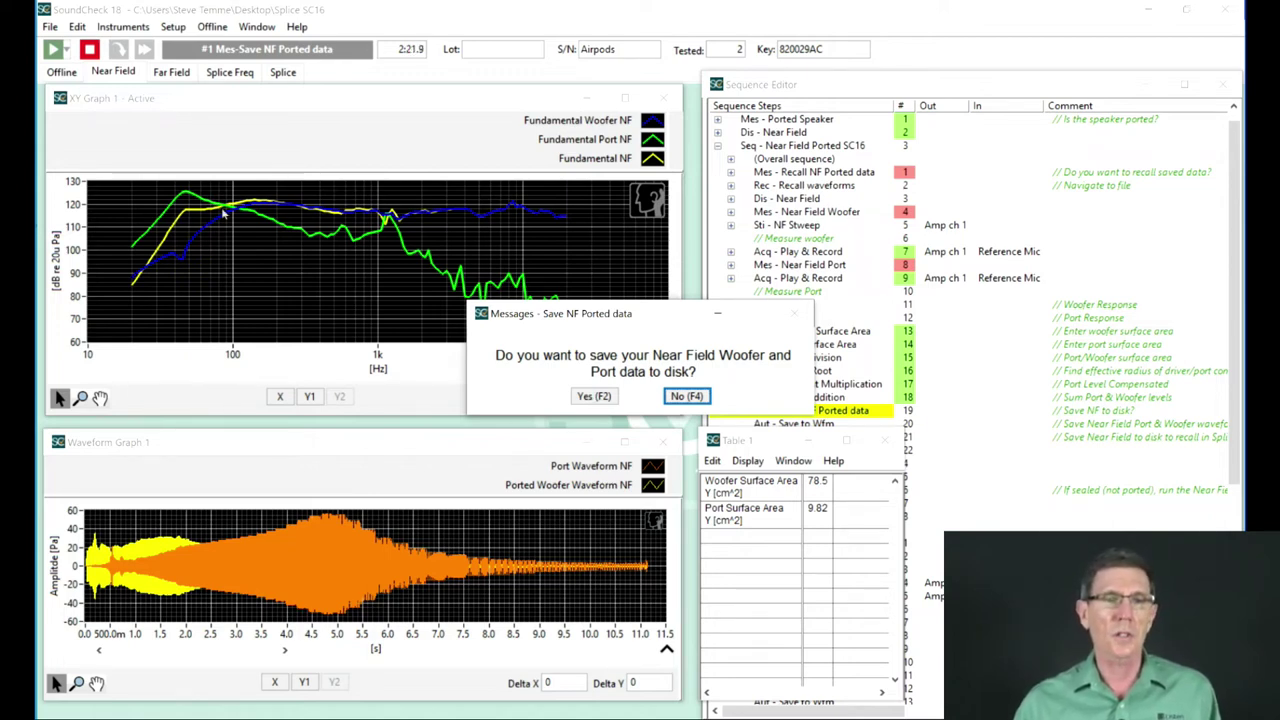
left_click(688, 397)
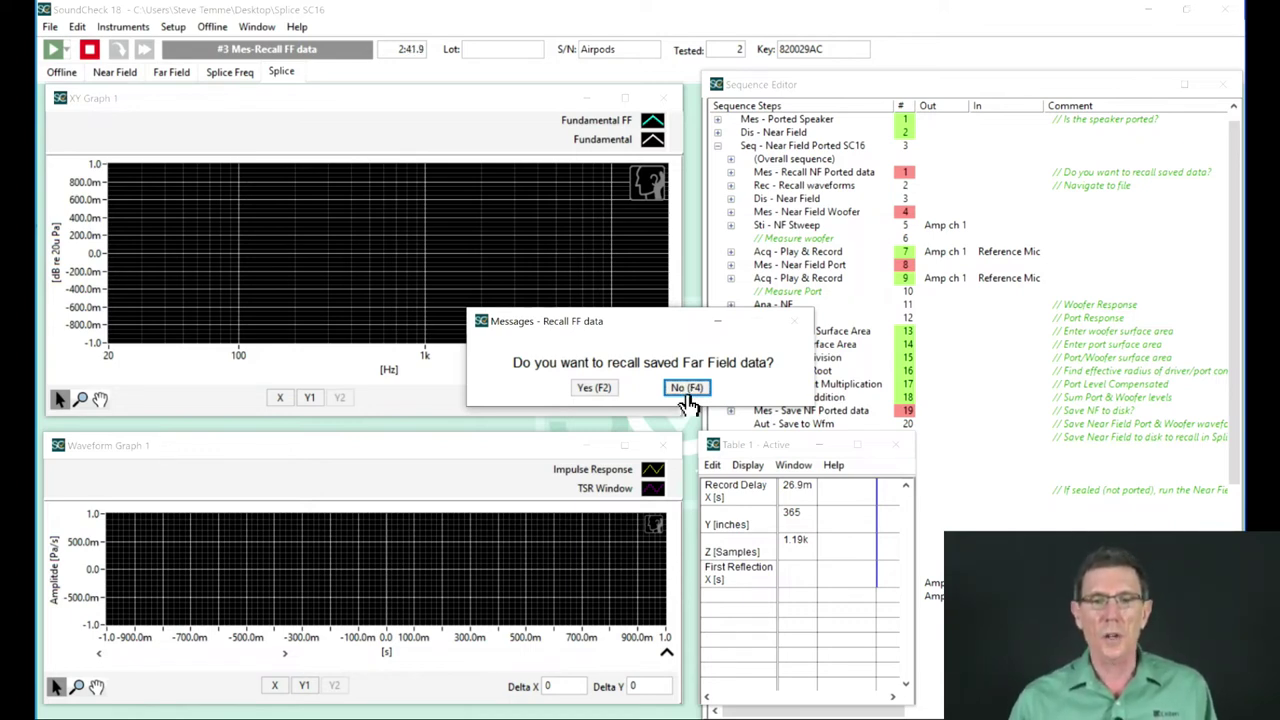
Decline recalling saved far-field data and record a new far-field measurement
left_click(687, 394)
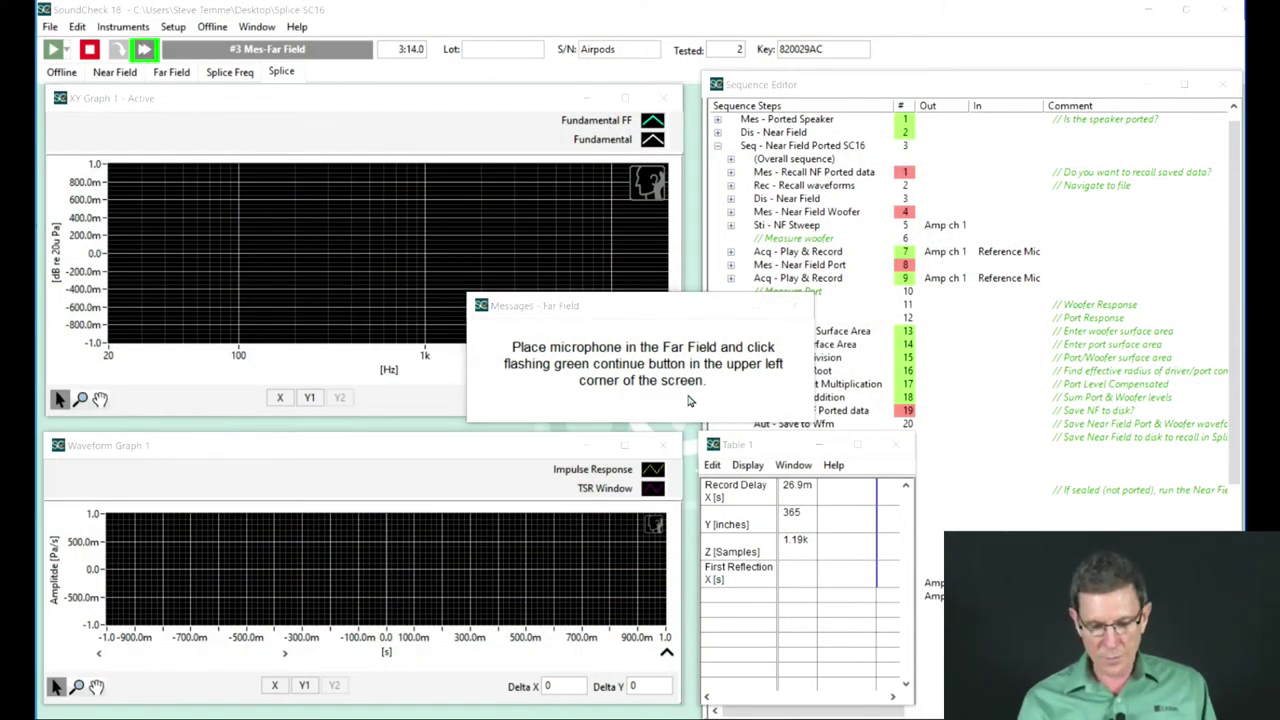
key("Return")
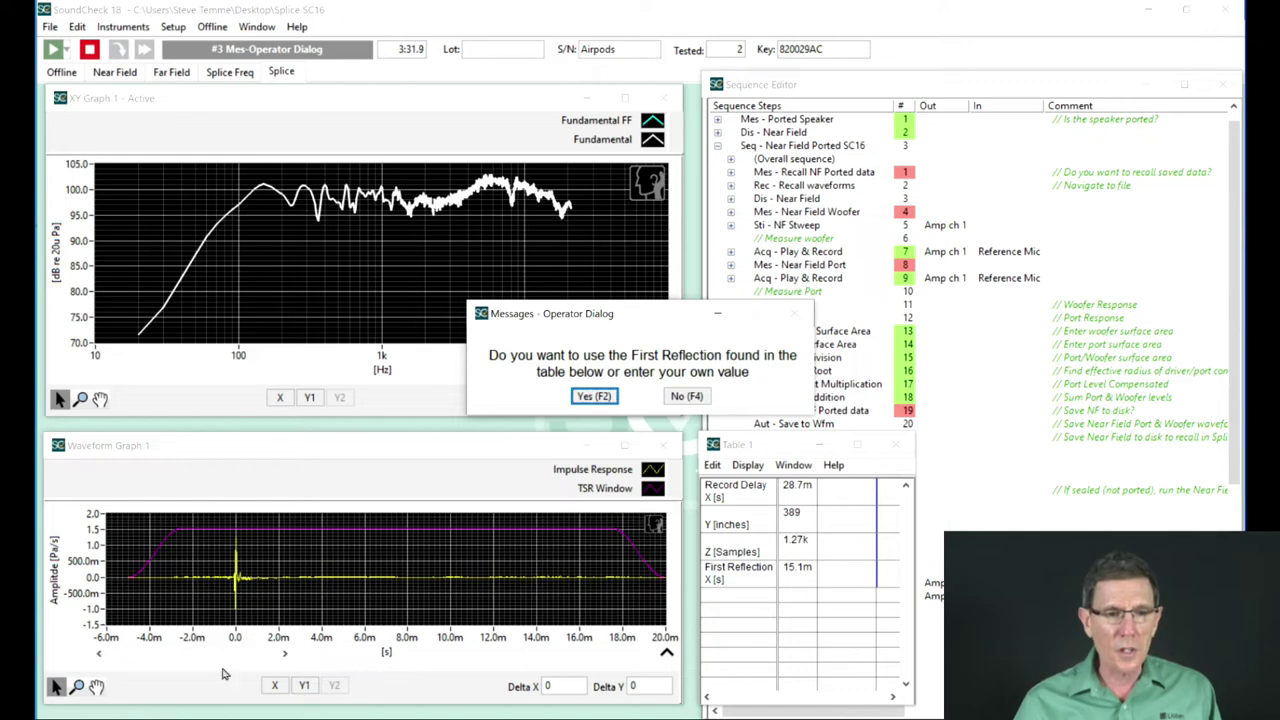
Magnify the impulse response along the Y axis to examine where the first reflection arrives
left_click(77, 687)
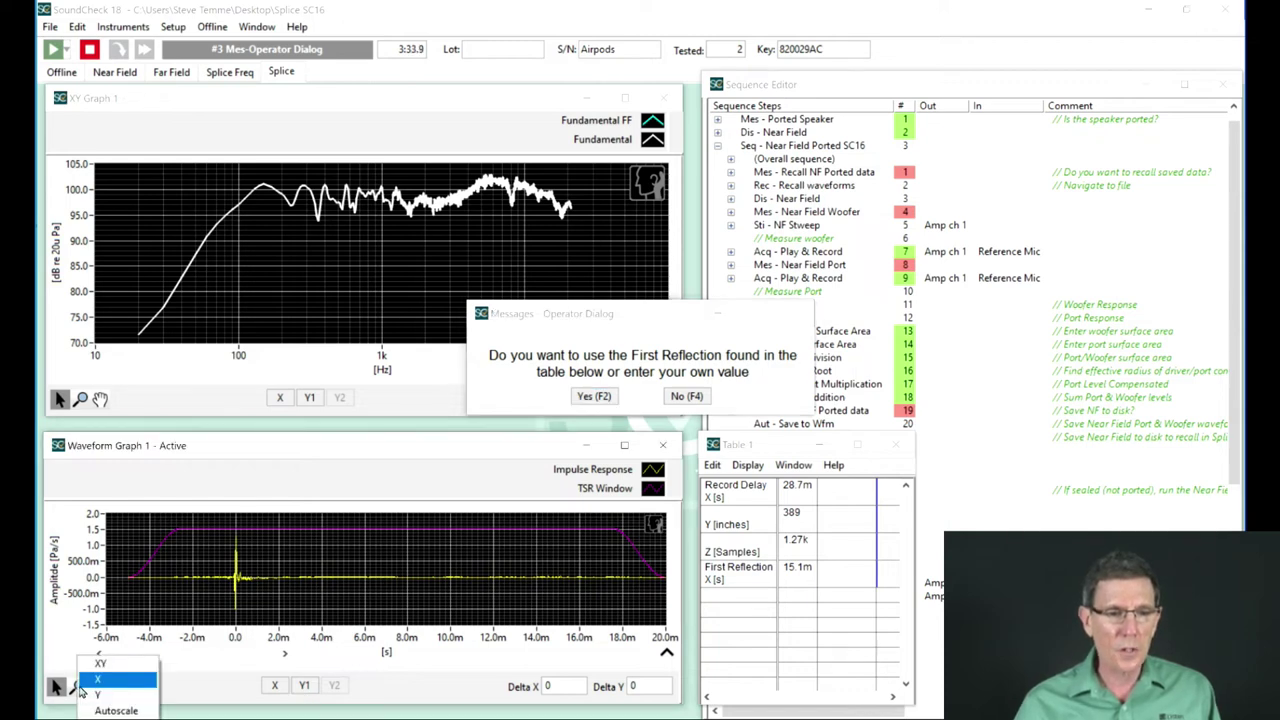
left_click(121, 695)
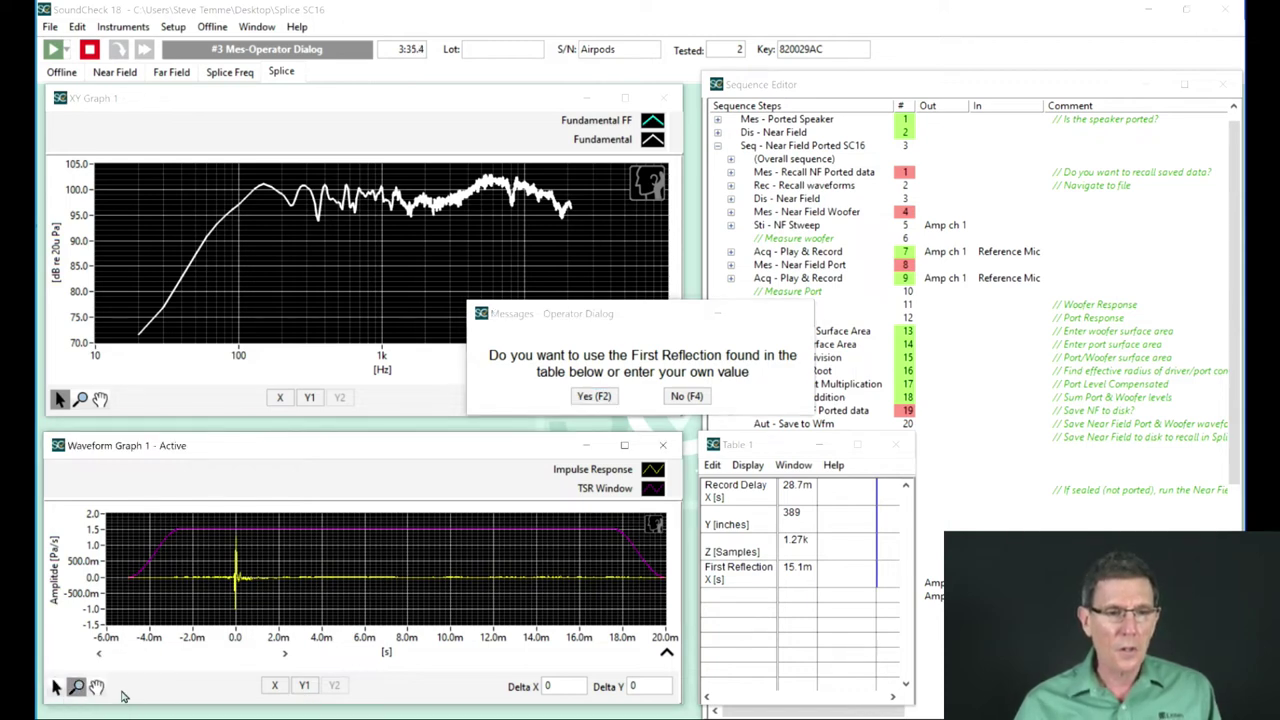
left_click(330, 599)
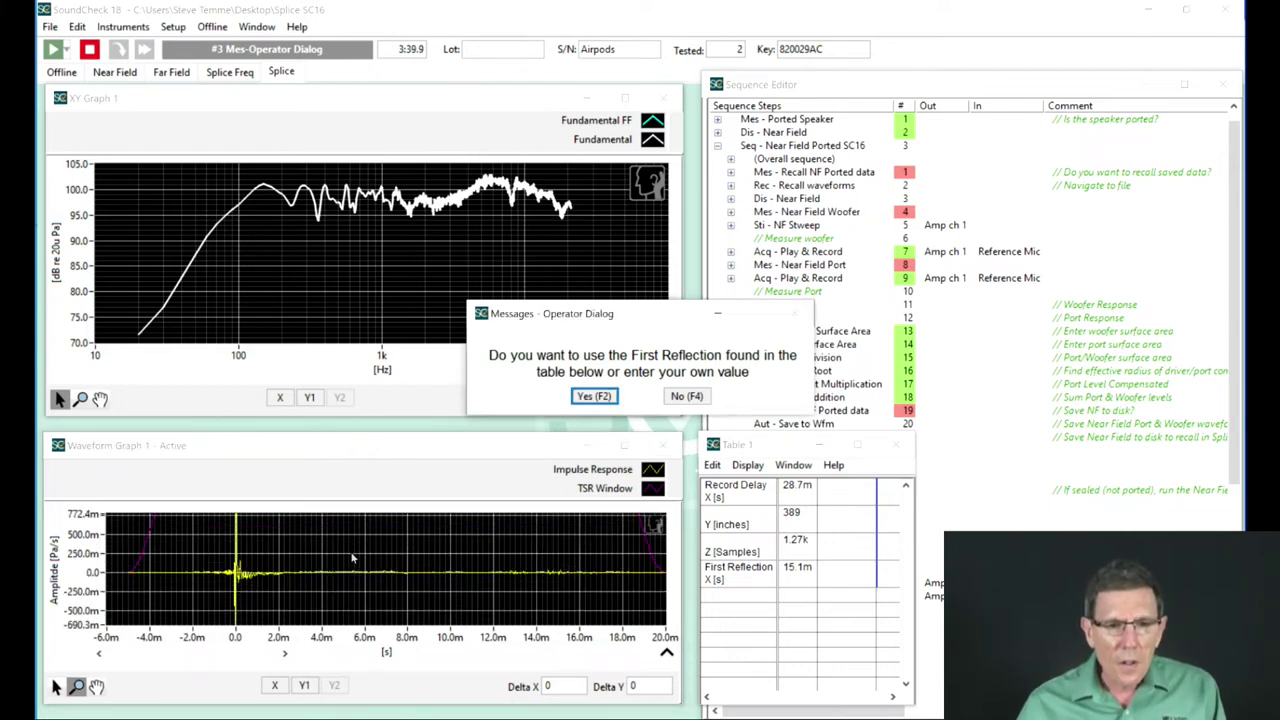
left_click_drag(355, 552, 362, 594)
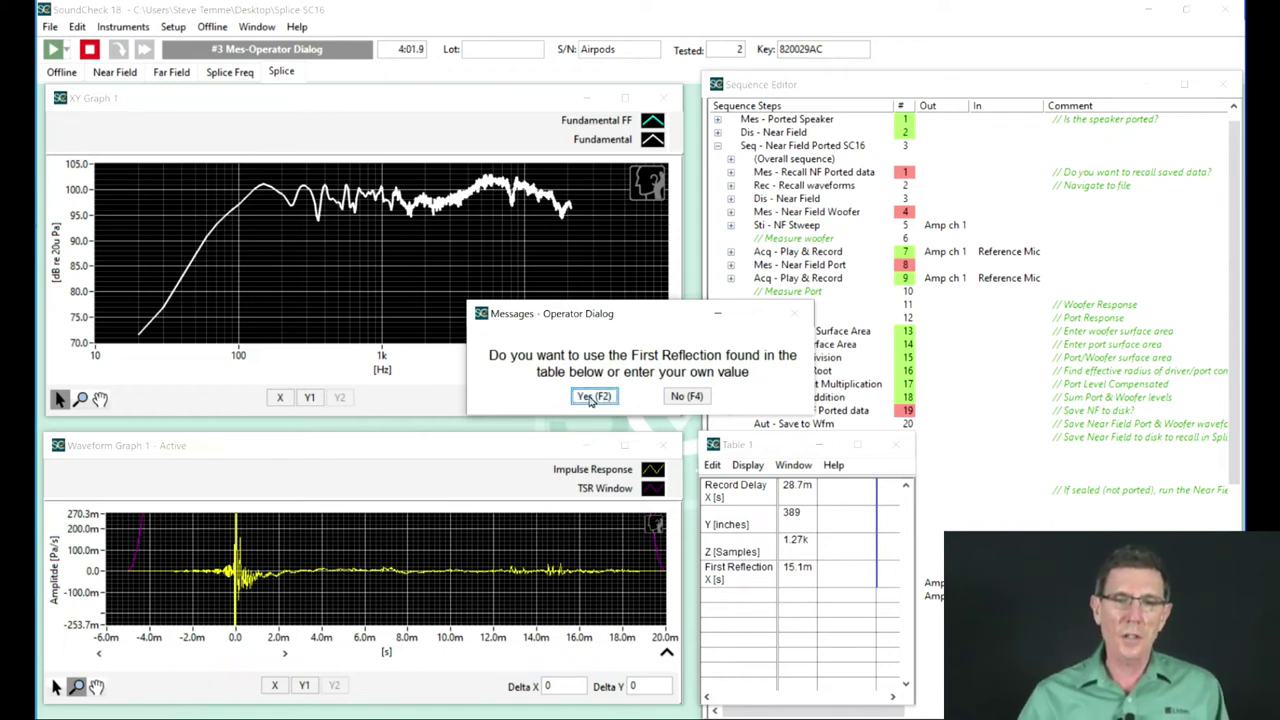
Use a custom first reflection time of 5 ms instead of the detected one, without saving the far-field data to disk
left_click(686, 397)
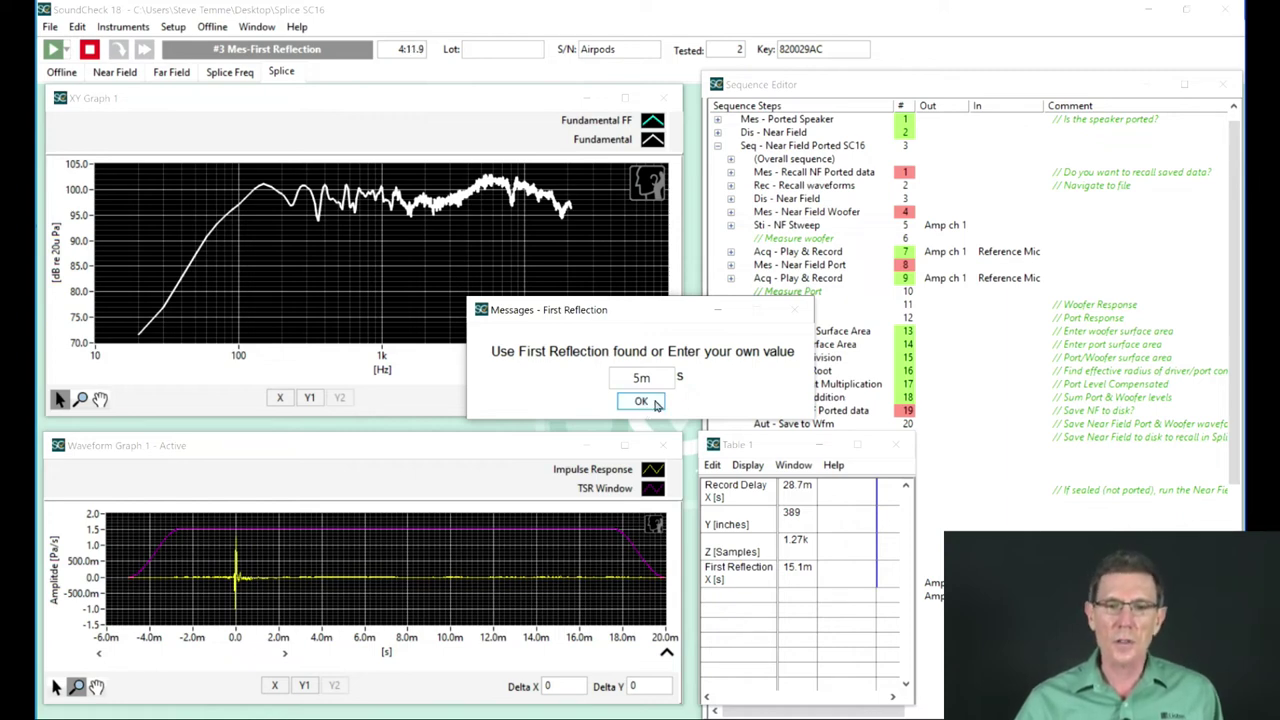
key("Tab")
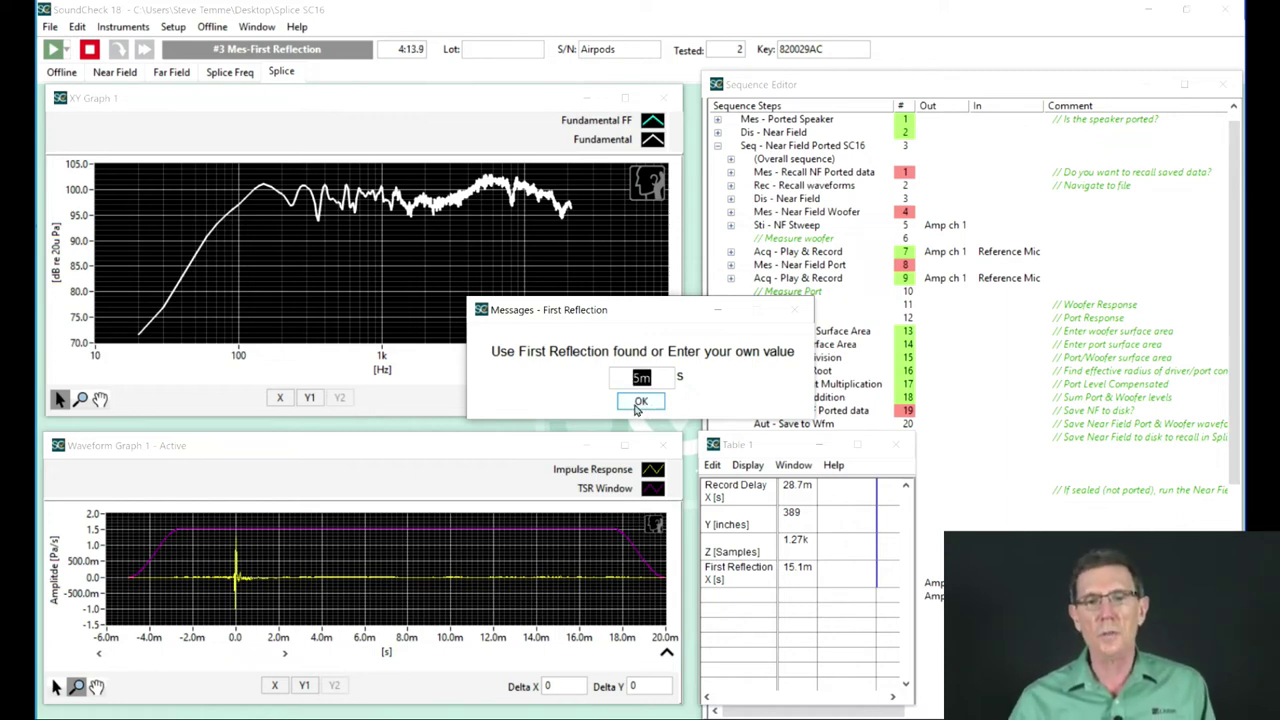
left_click(637, 404)
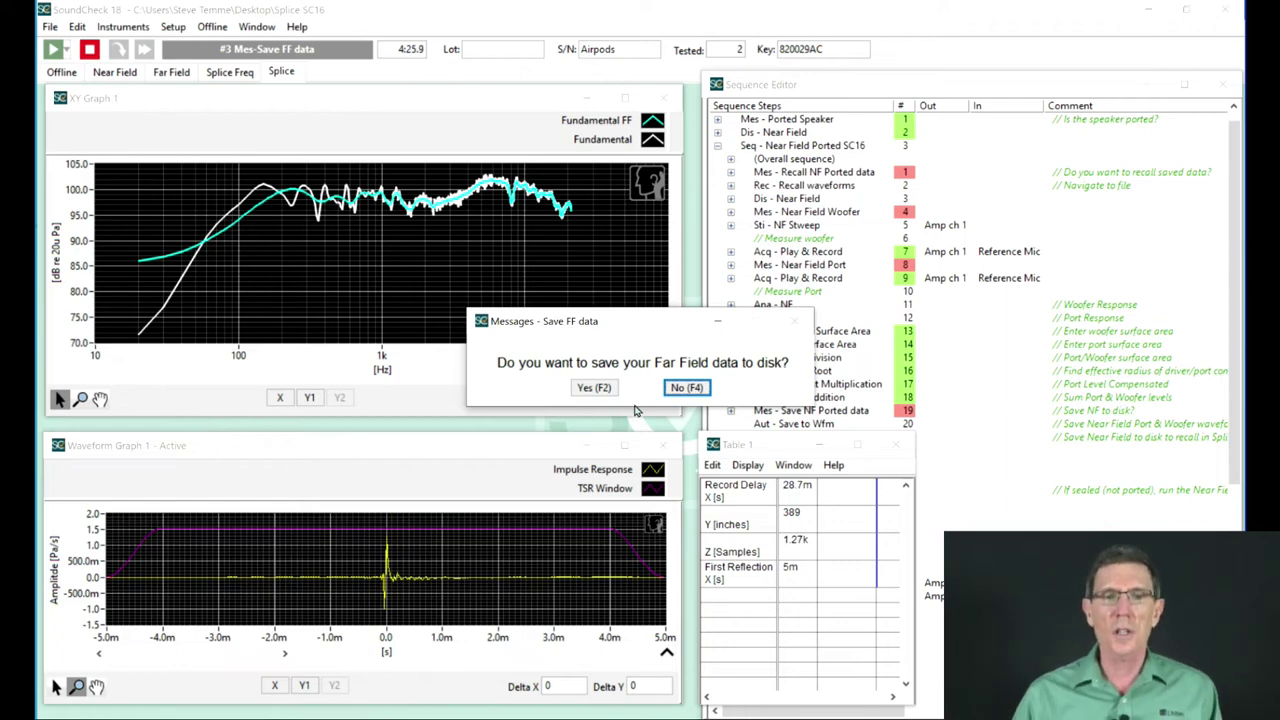
left_click(688, 389)
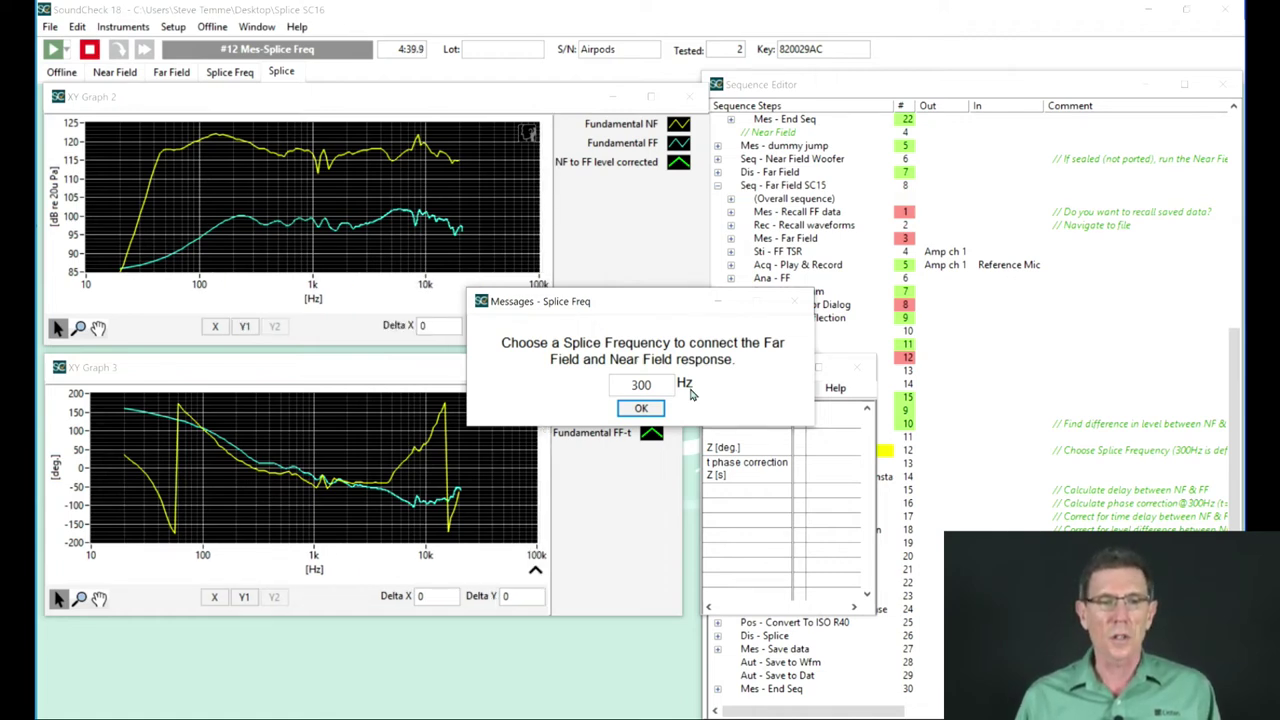
Set the splice frequency to 200 Hz, accept it as good, and finish the sequence without saving the spliced data
left_click(690, 394)
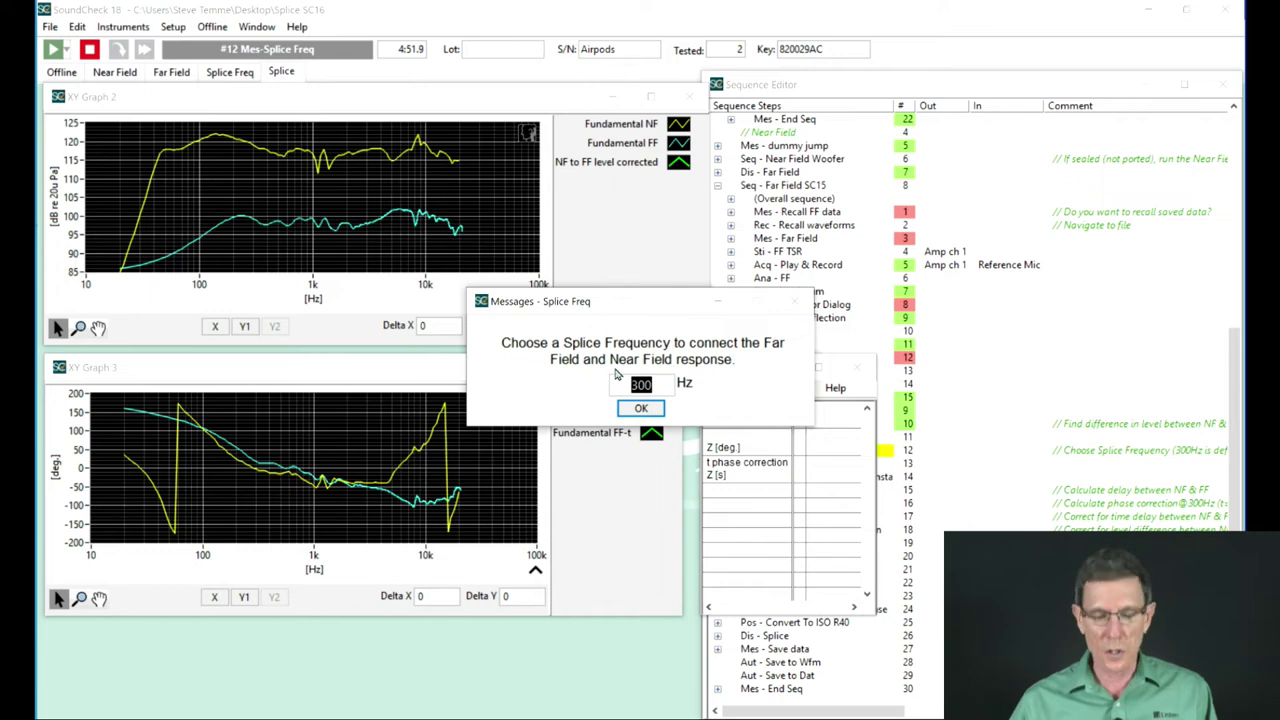
key("BackSpace")
type("200")
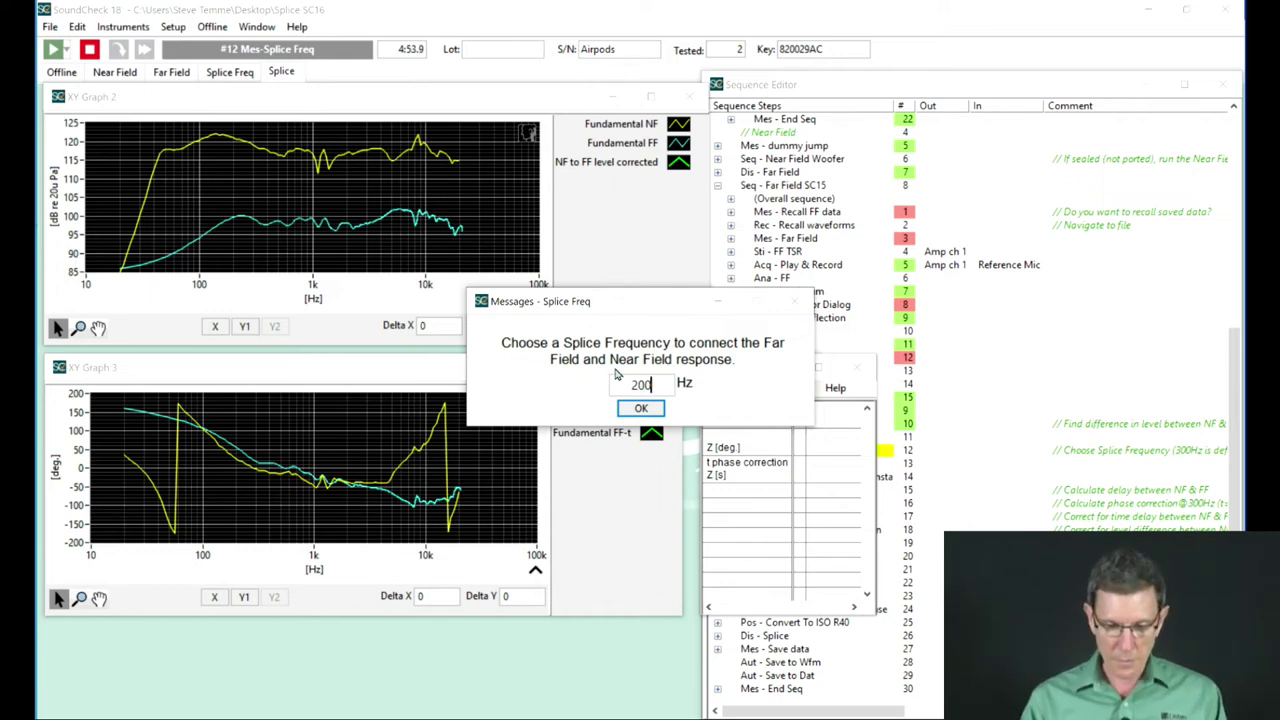
key("Return")
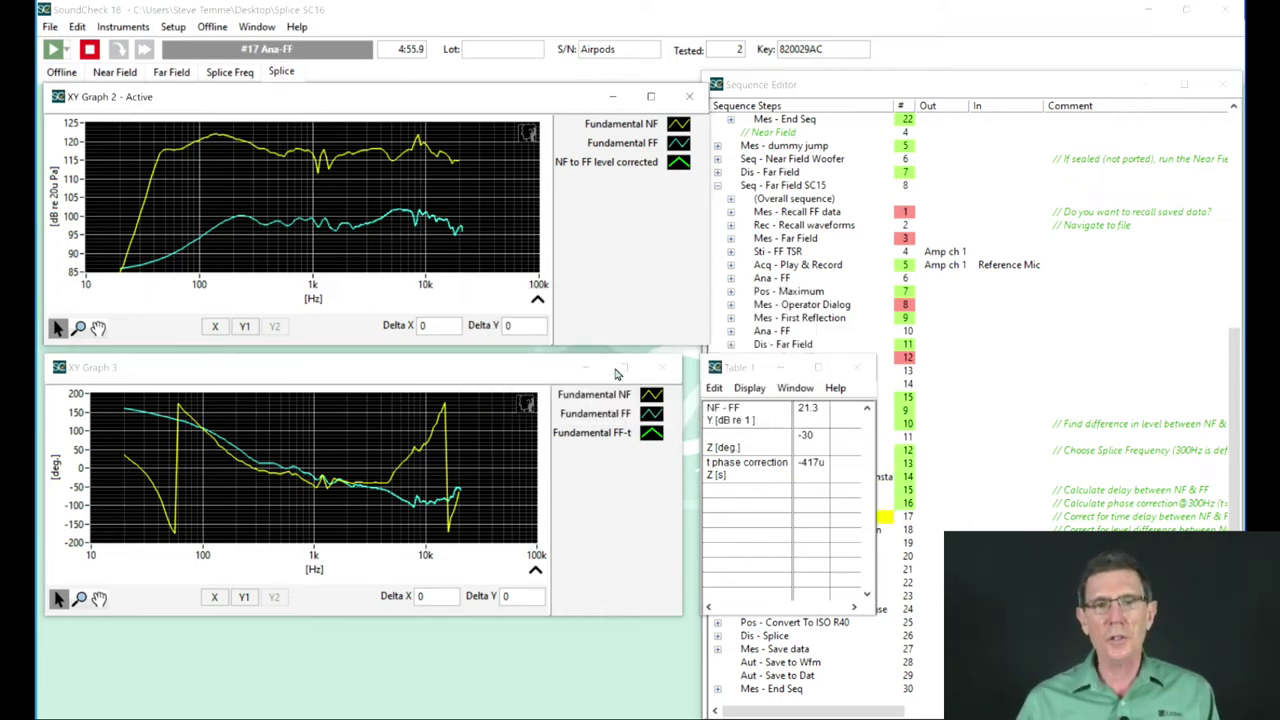
key("Return")
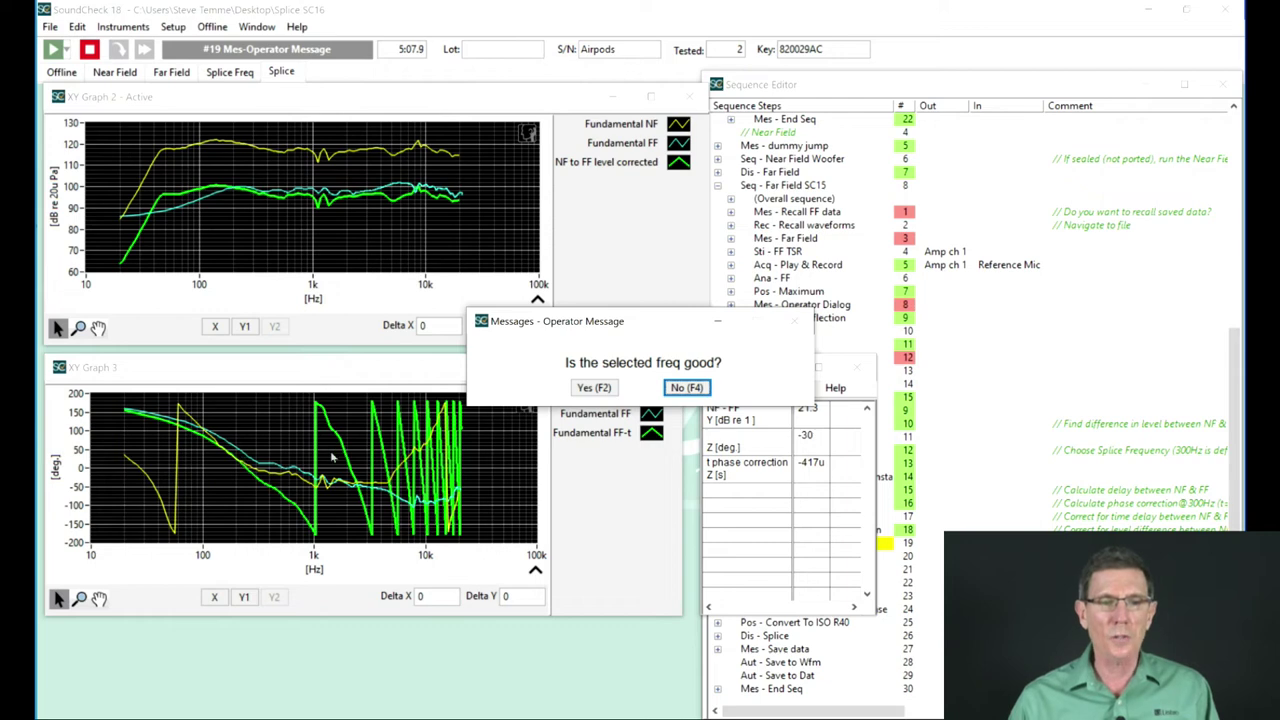
left_click(595, 389)
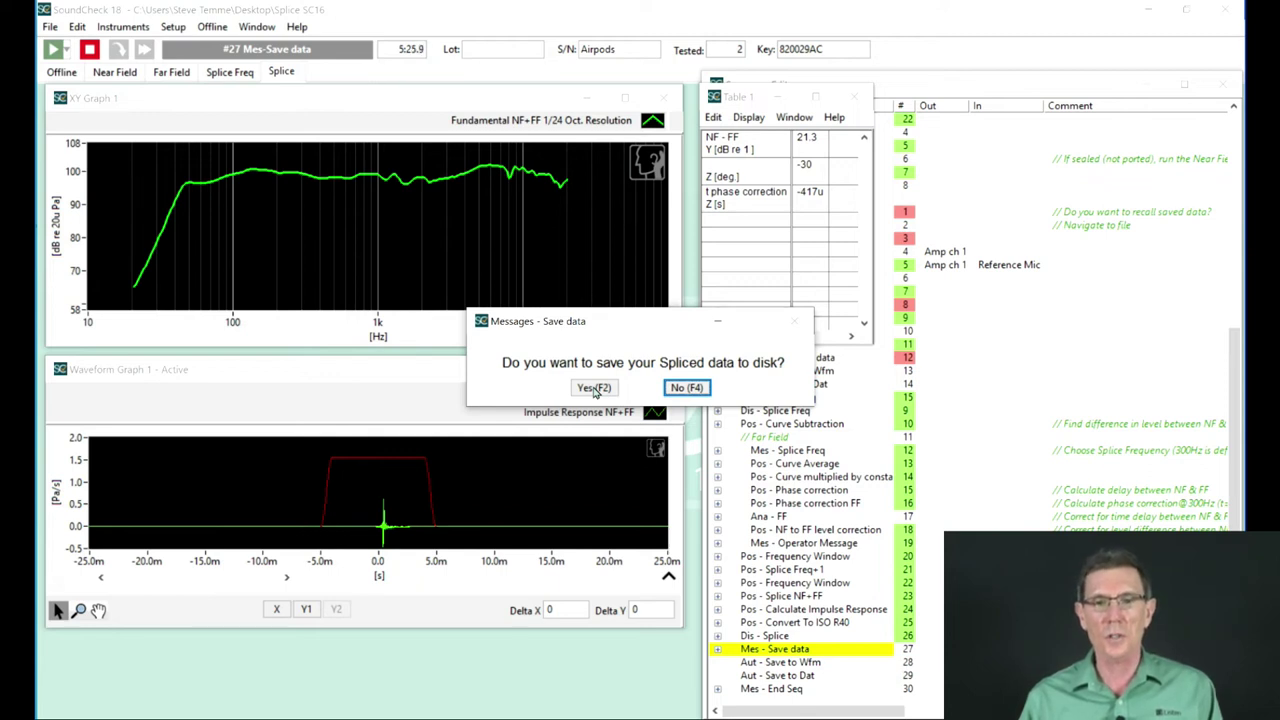
left_click(676, 391)
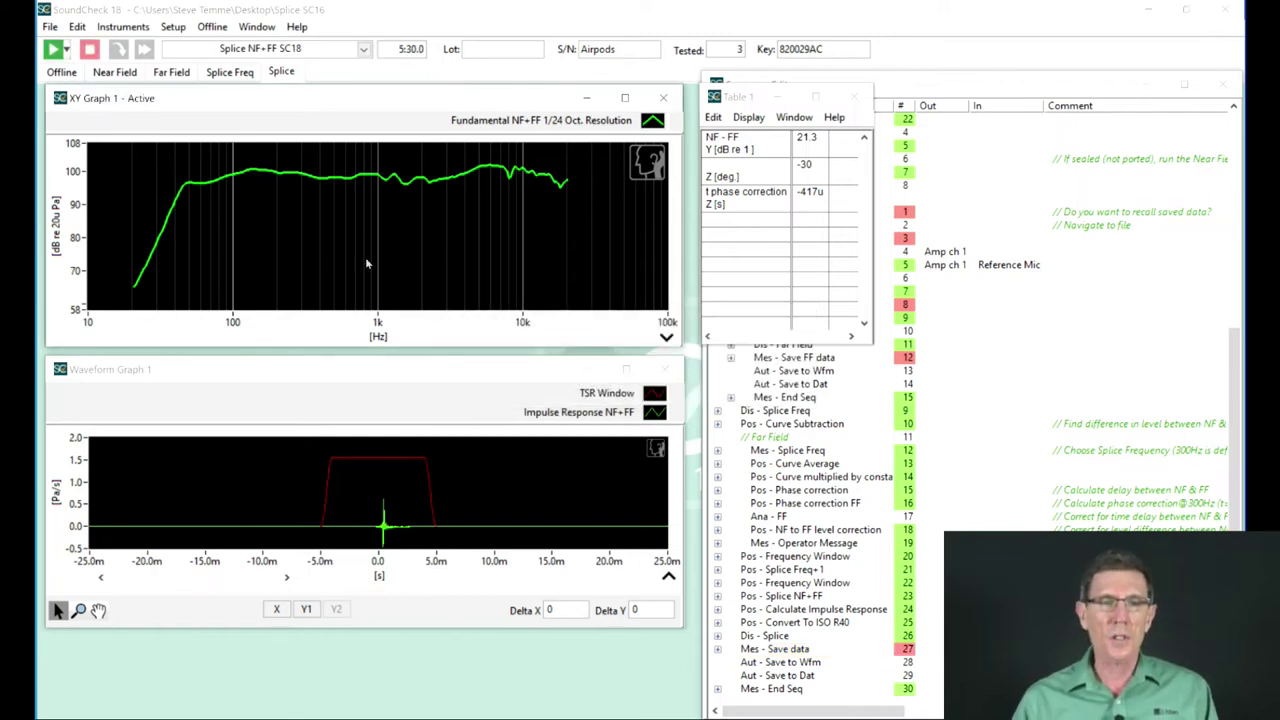
Display the phase of the spliced NF+FF response alongside its magnitude and unwrap it
right_click(299, 216)
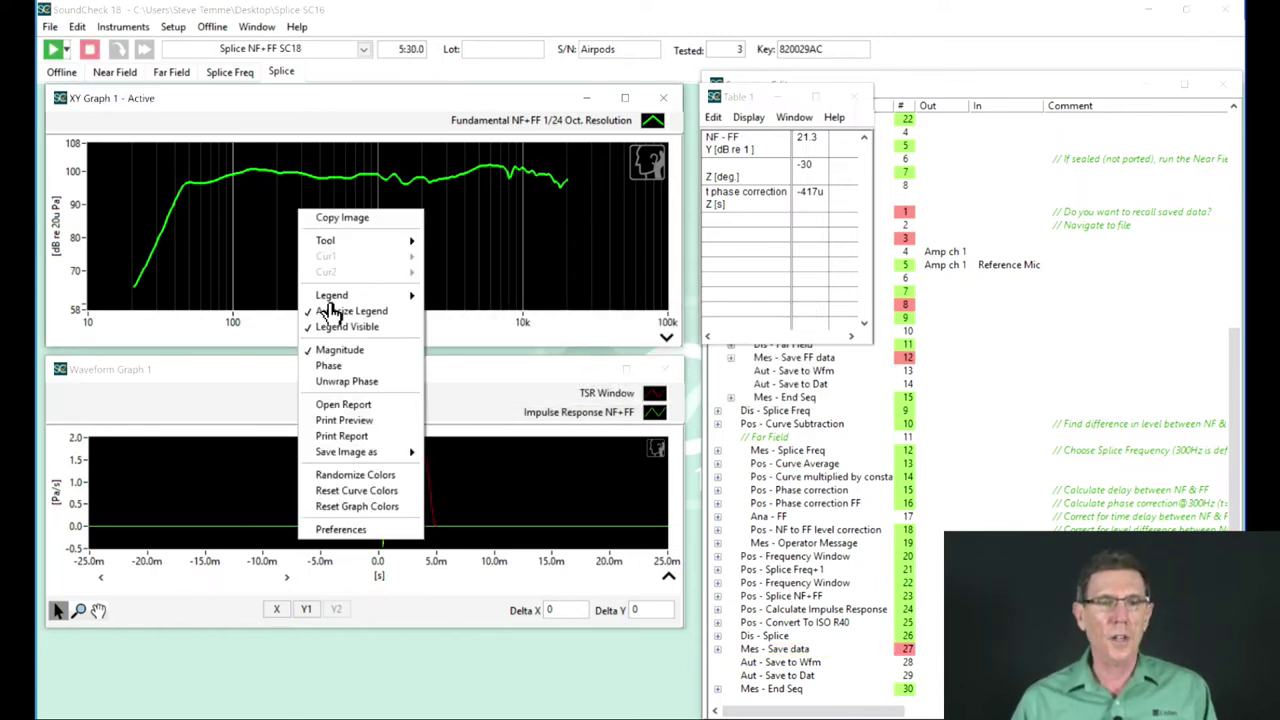
left_click(333, 364)
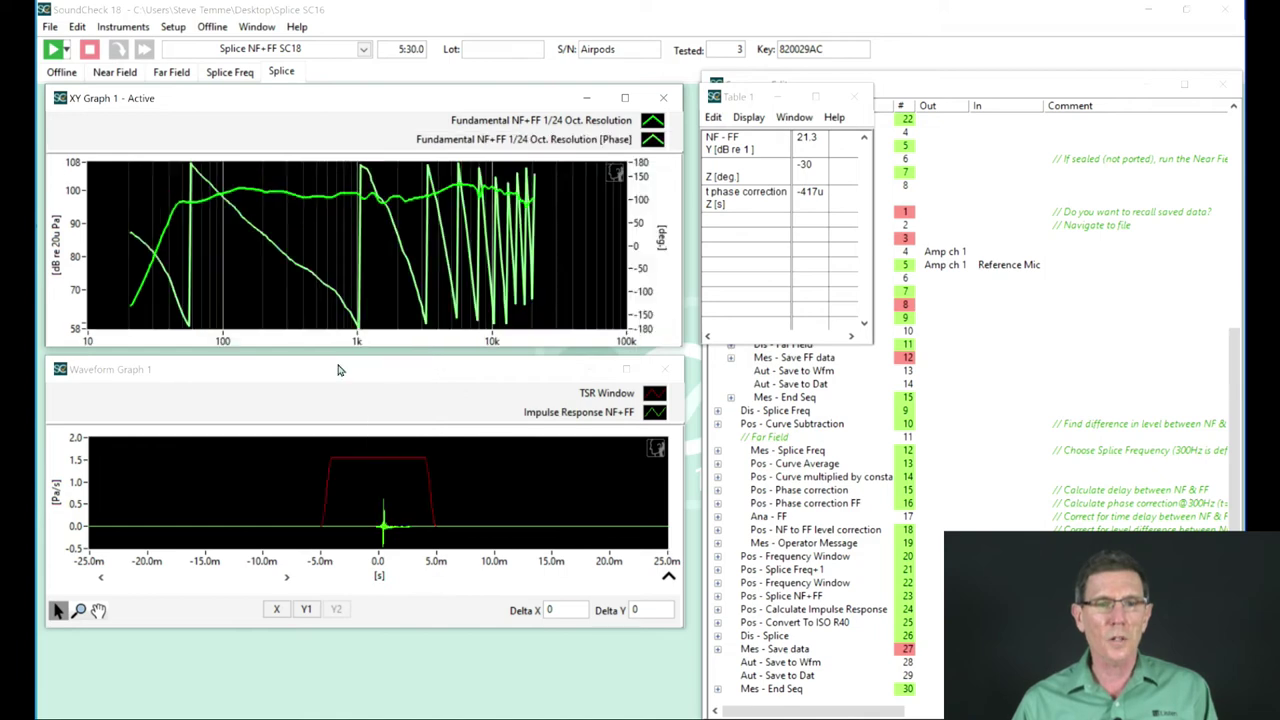
right_click(261, 258)
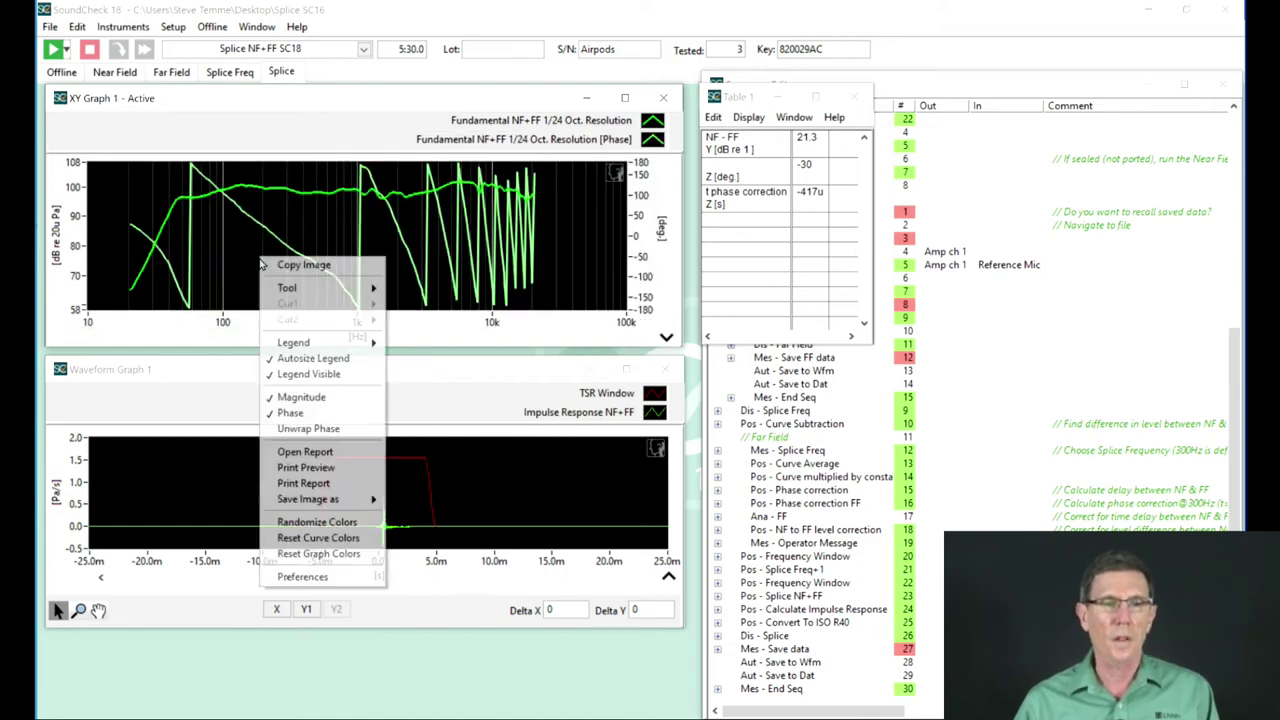
left_click(296, 424)
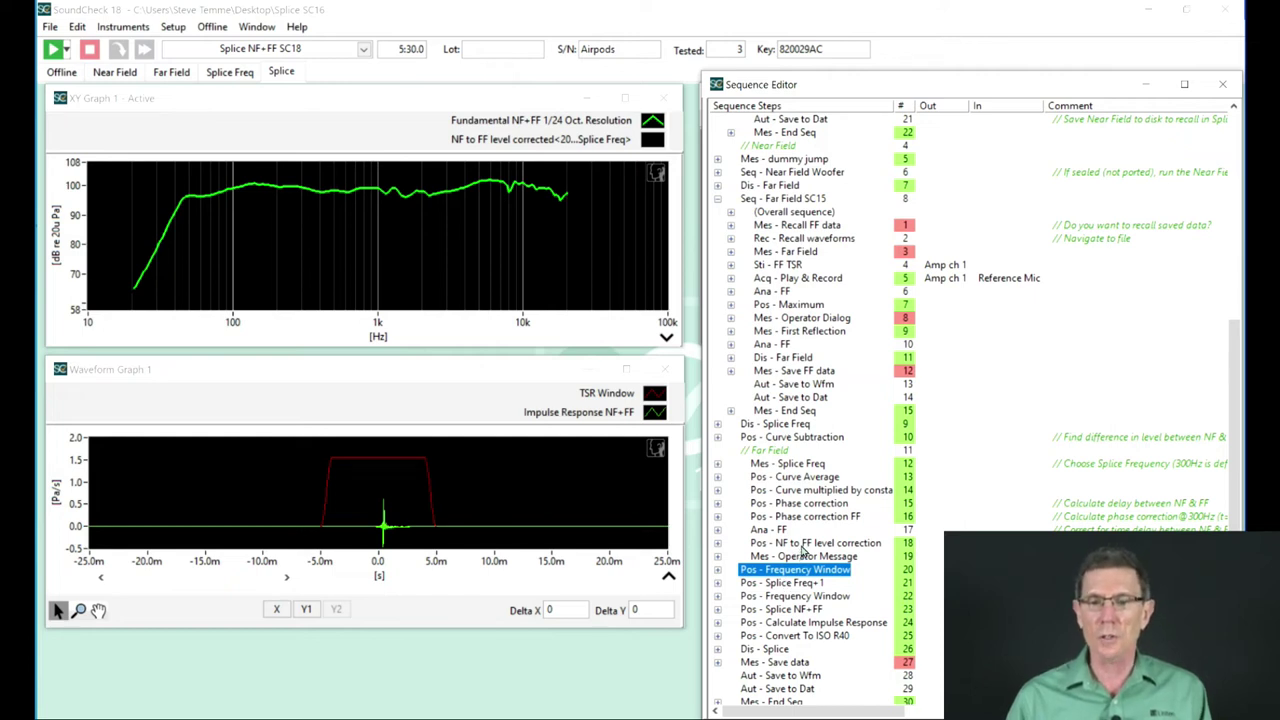
Examine the search range of the Frequency Window step that follows the near-field level correction, leaving its settings unchanged
left_click(803, 545)
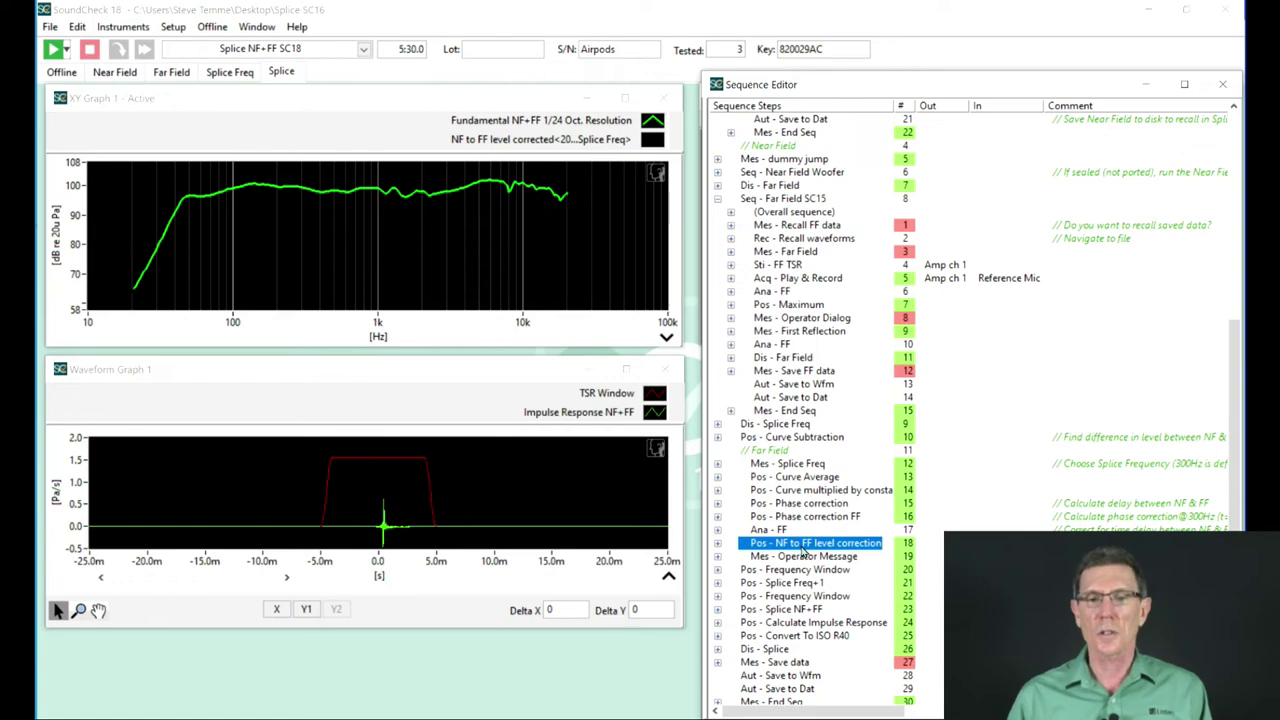
left_click(791, 572)
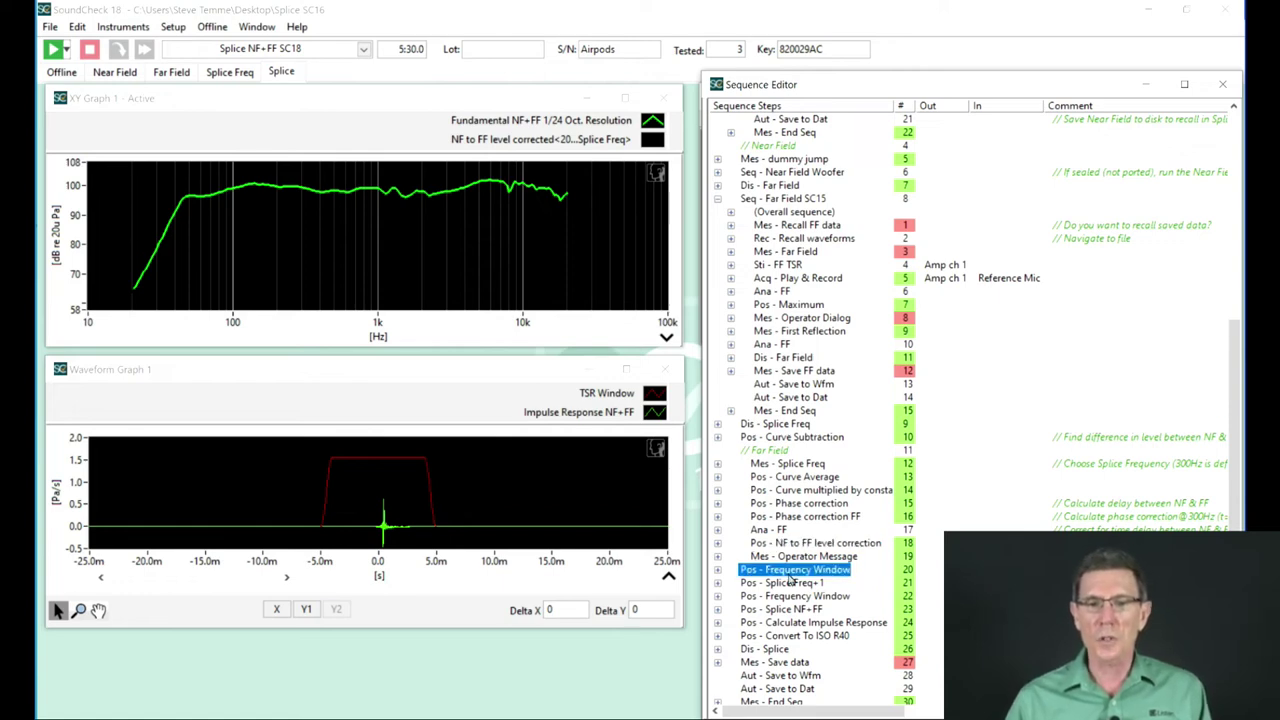
double_click(791, 574)
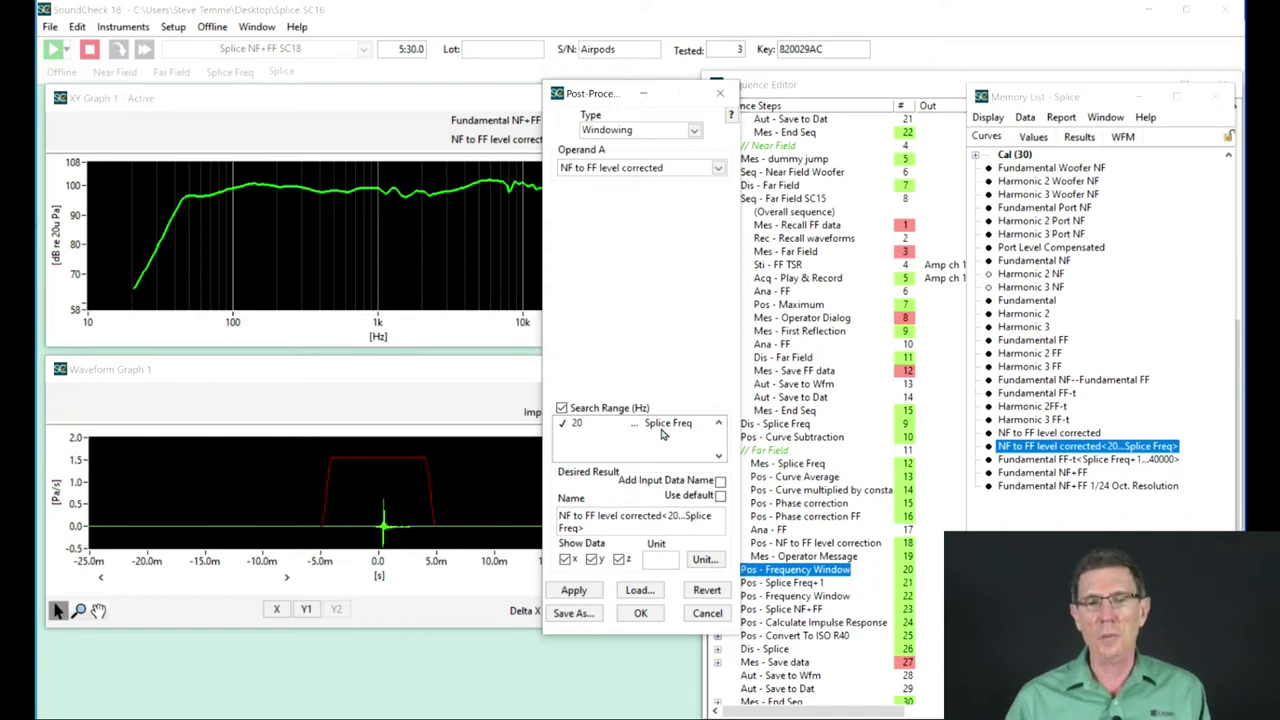
left_click(665, 428)
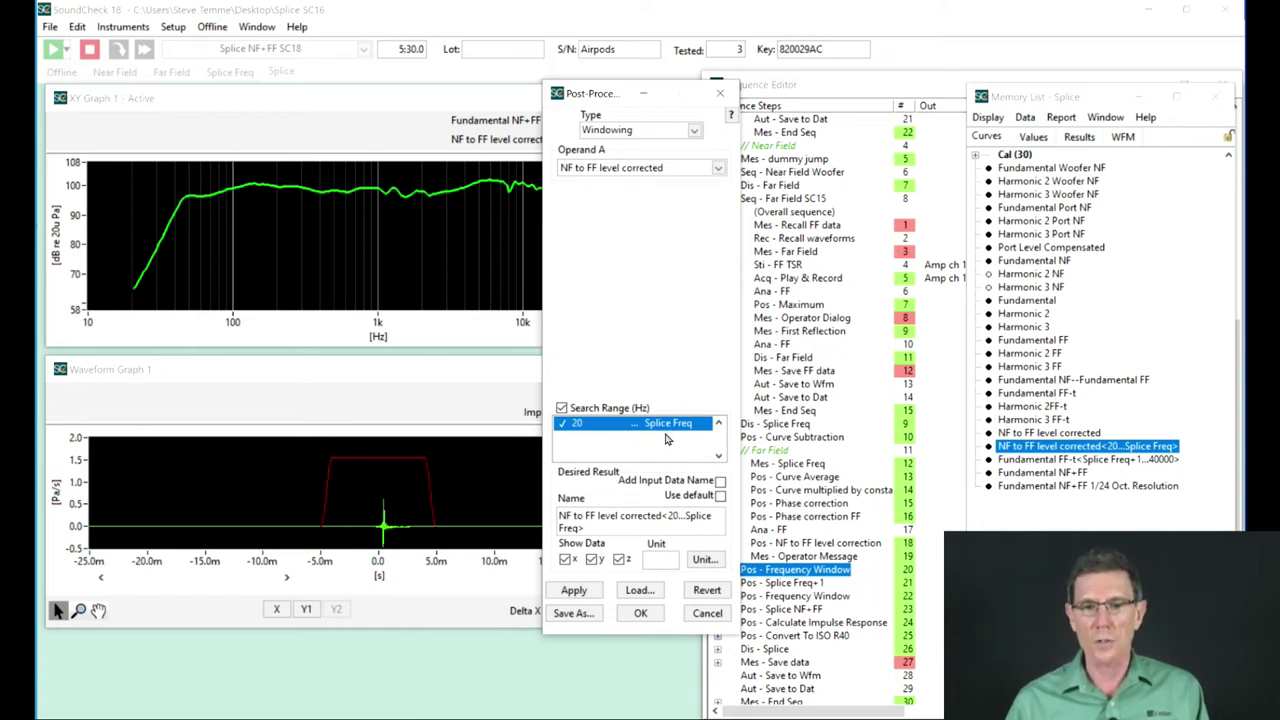
left_click(707, 614)
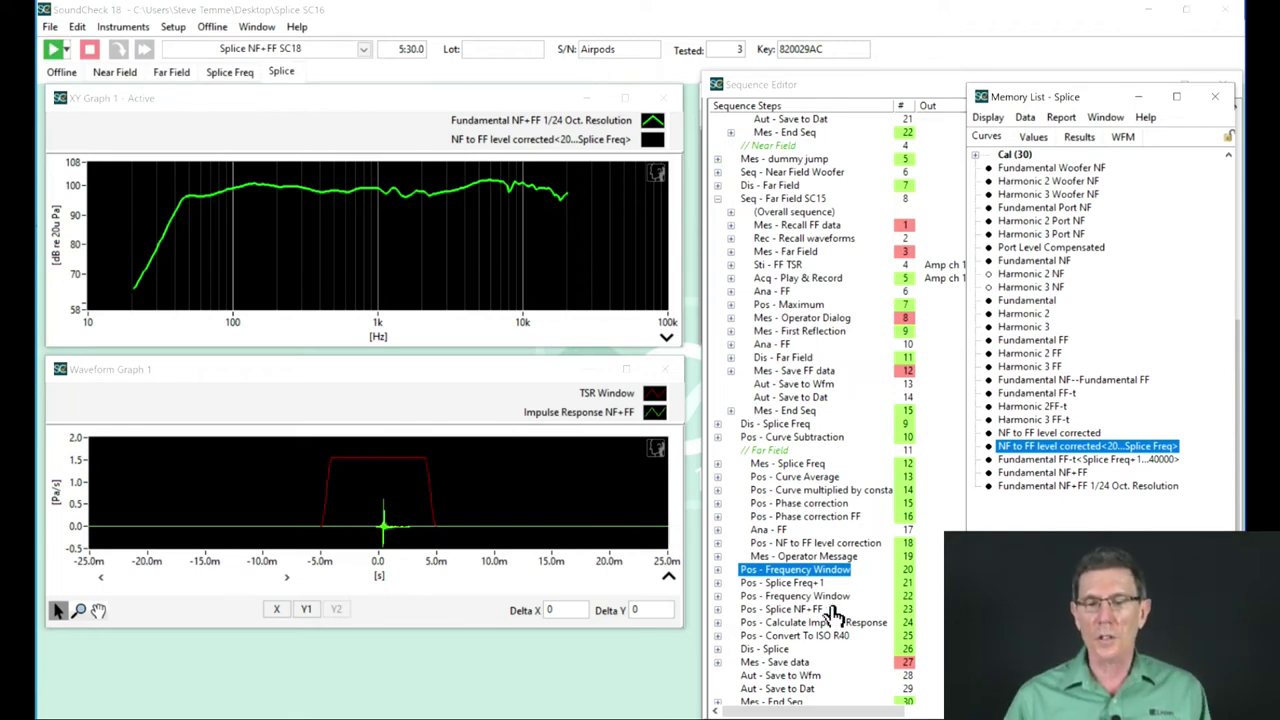
Examine the search range of the Frequency Window step for Fundamental FF-t, leaving its settings unchanged
left_click(805, 600)
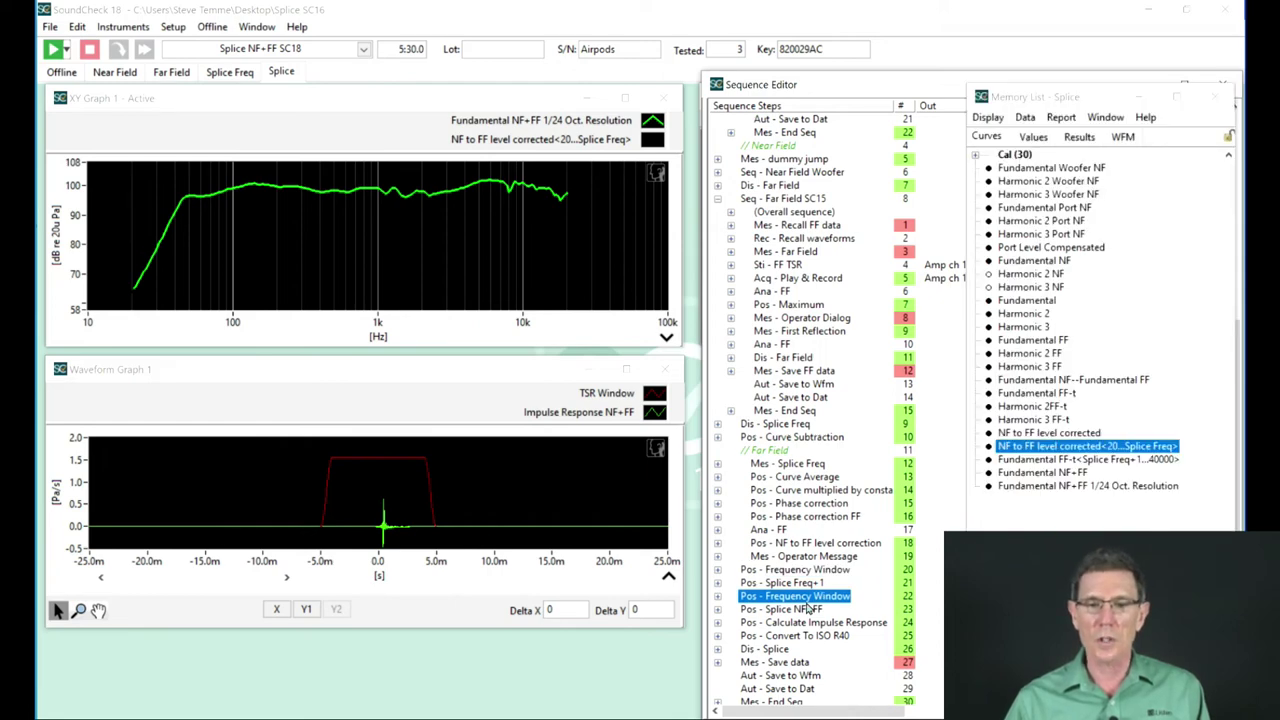
double_click(806, 598)
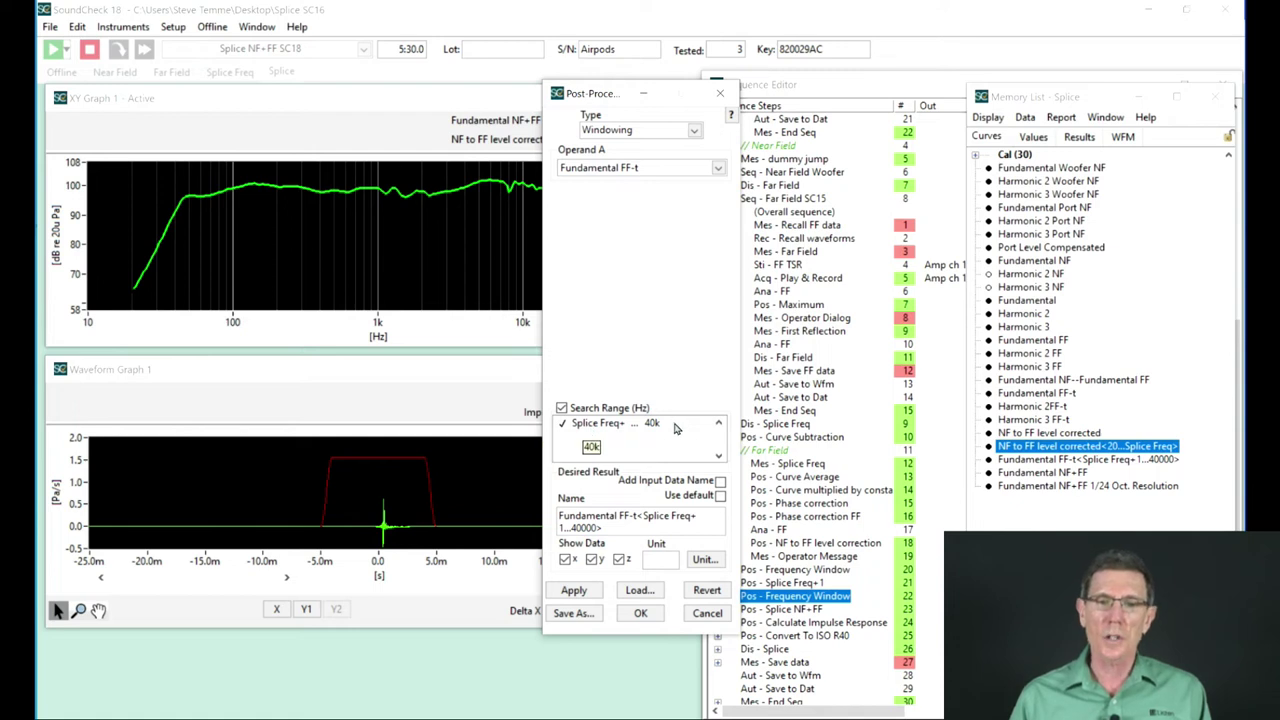
left_click(706, 614)
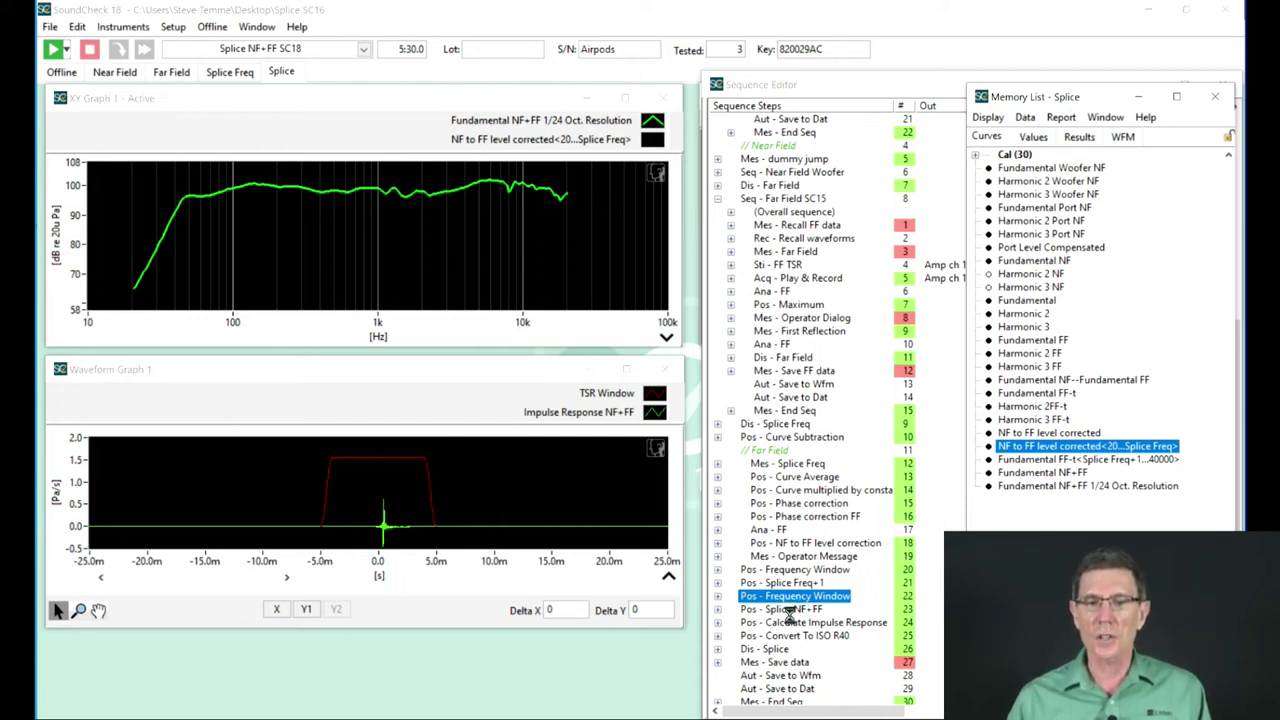
Examine the settings of the Splice NF+FF and Convert To ISO R40 post-processing steps, leaving both unchanged
double_click(780, 611)
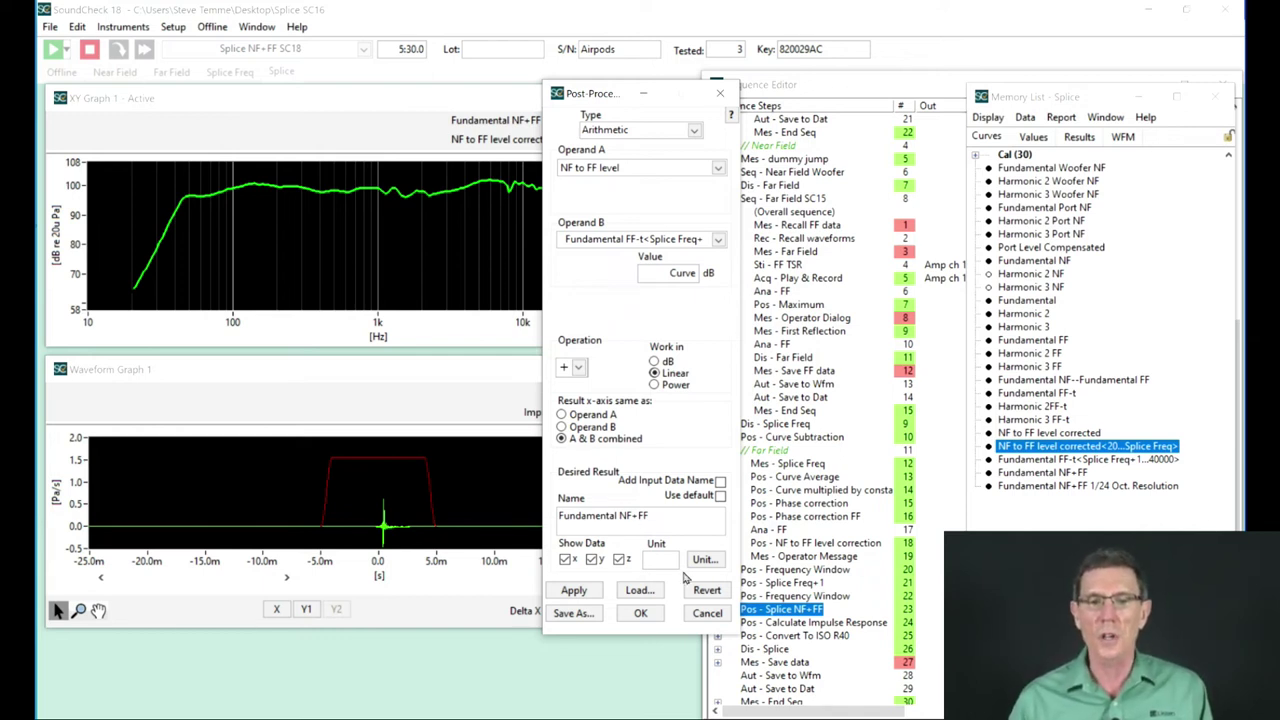
left_click(706, 614)
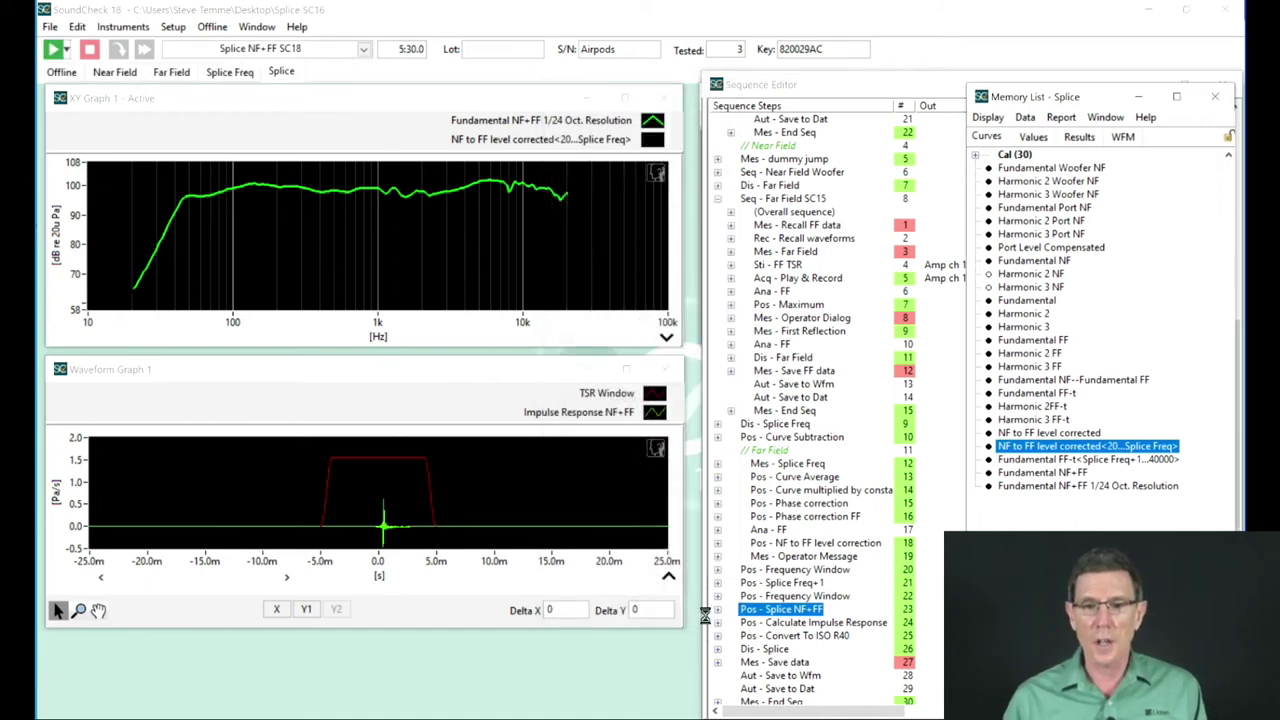
double_click(789, 637)
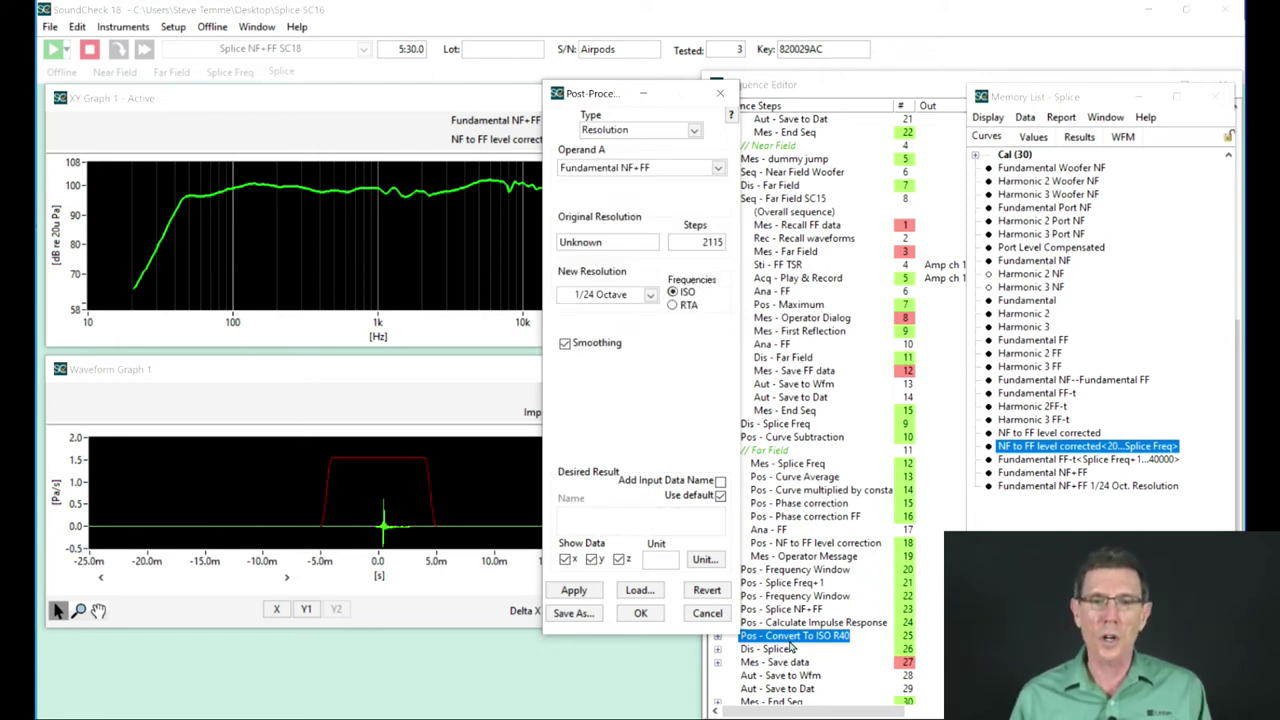
left_click(707, 614)
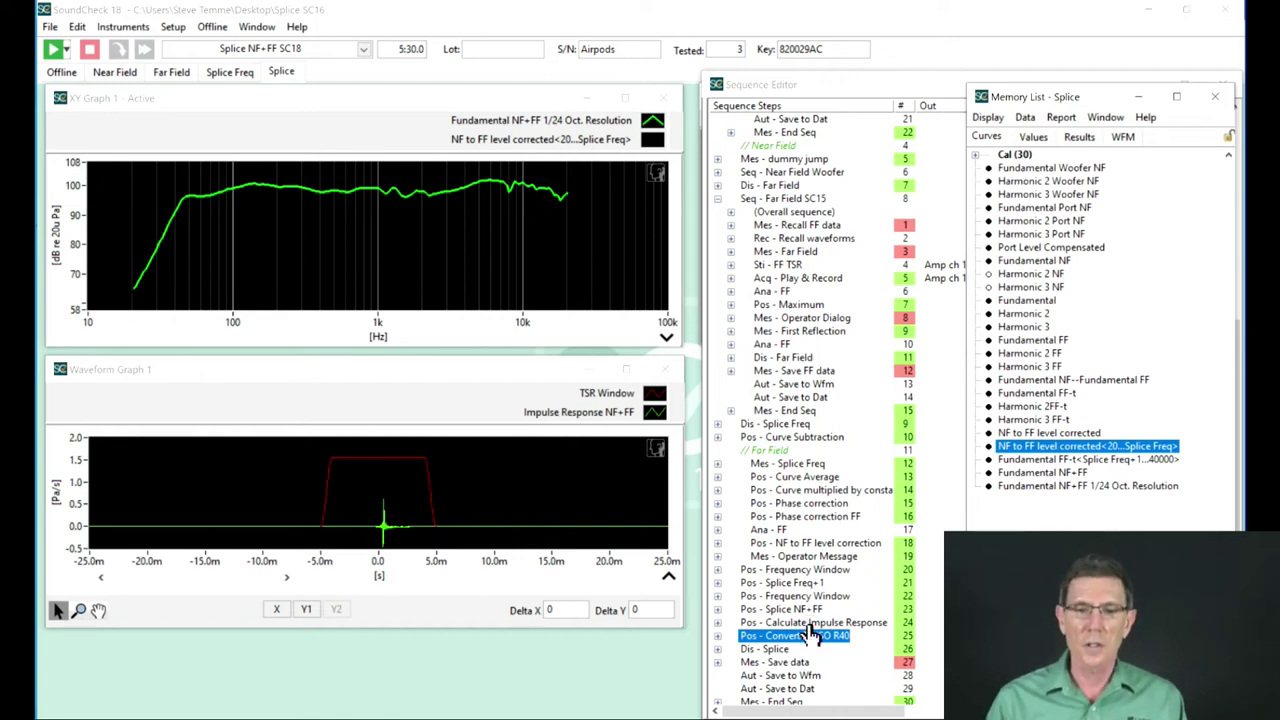
Examine the Inverse FFT settings of the Calculate Impulse Response step without changing them, and close the memory list
left_click(812, 624)
double_click(812, 624)
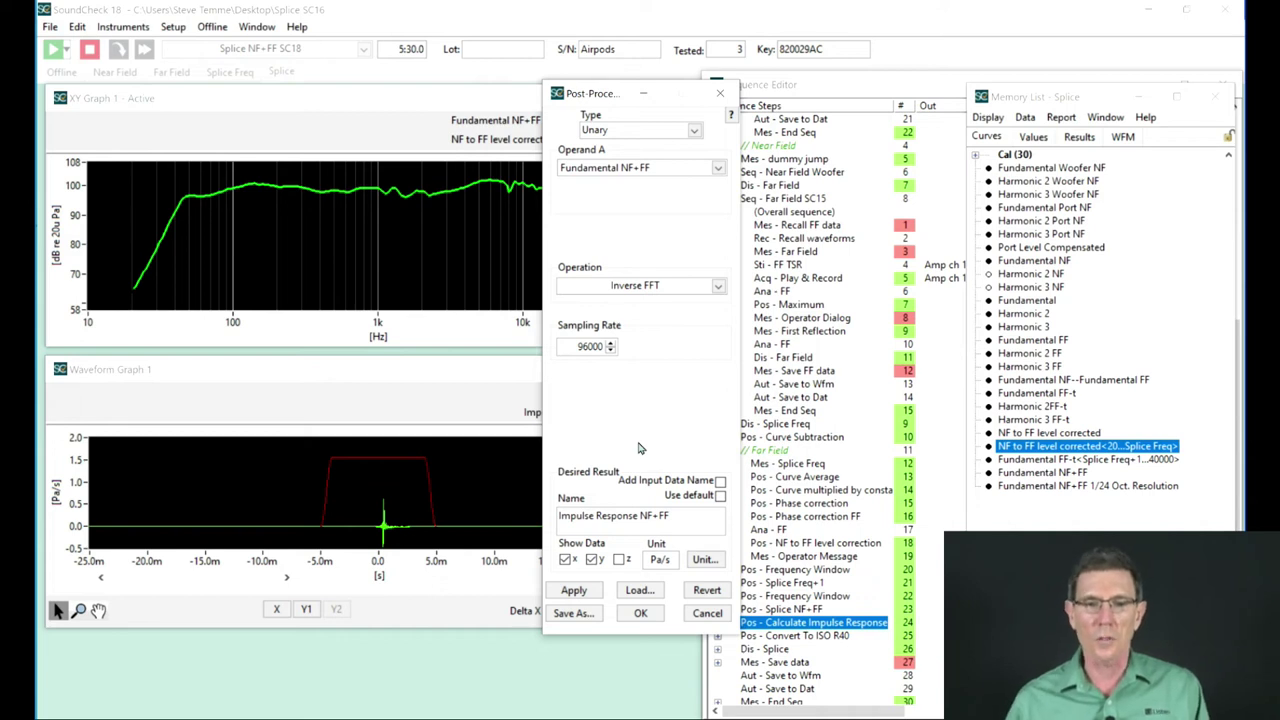
left_click(700, 614)
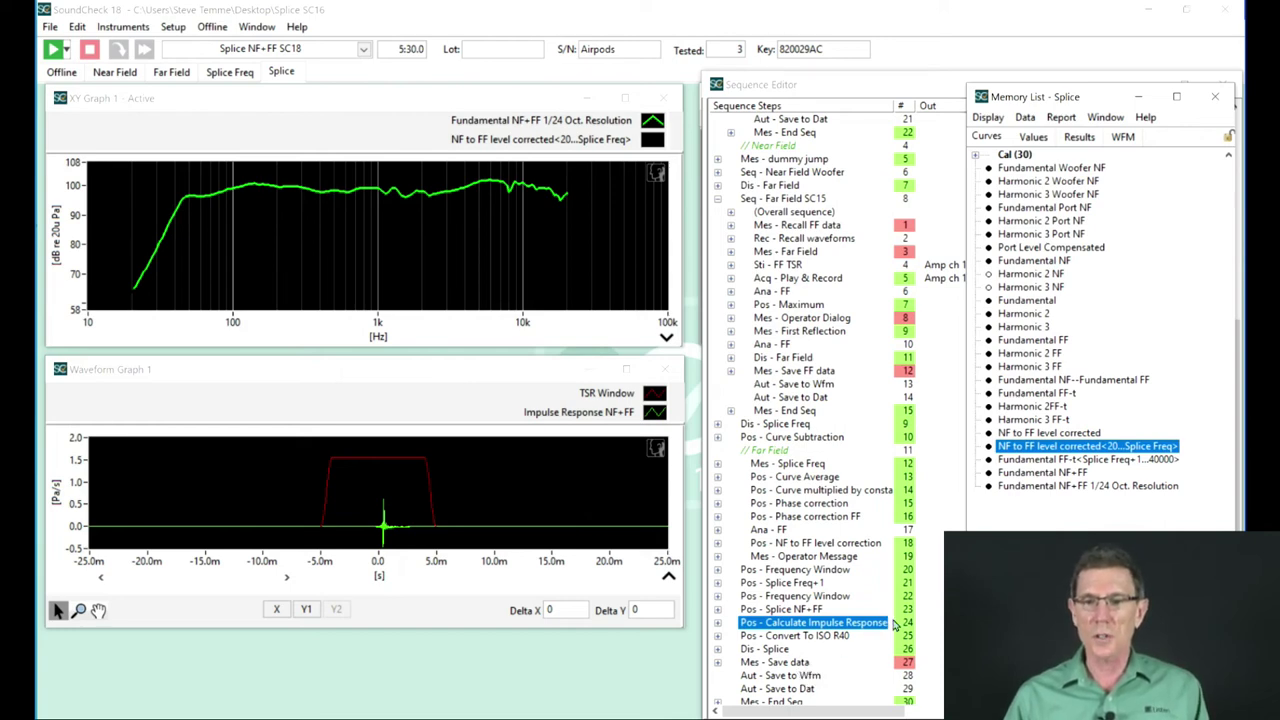
left_click(1215, 96)
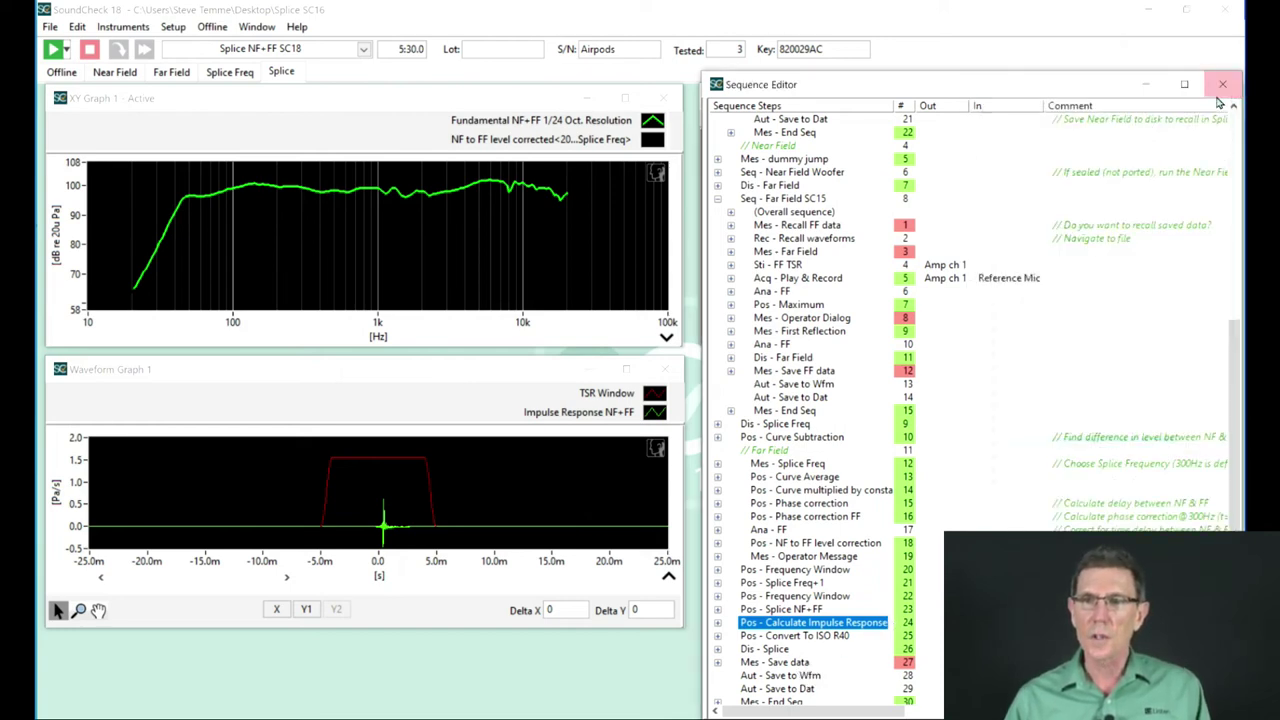
scroll(1240, 393, "down", 1)
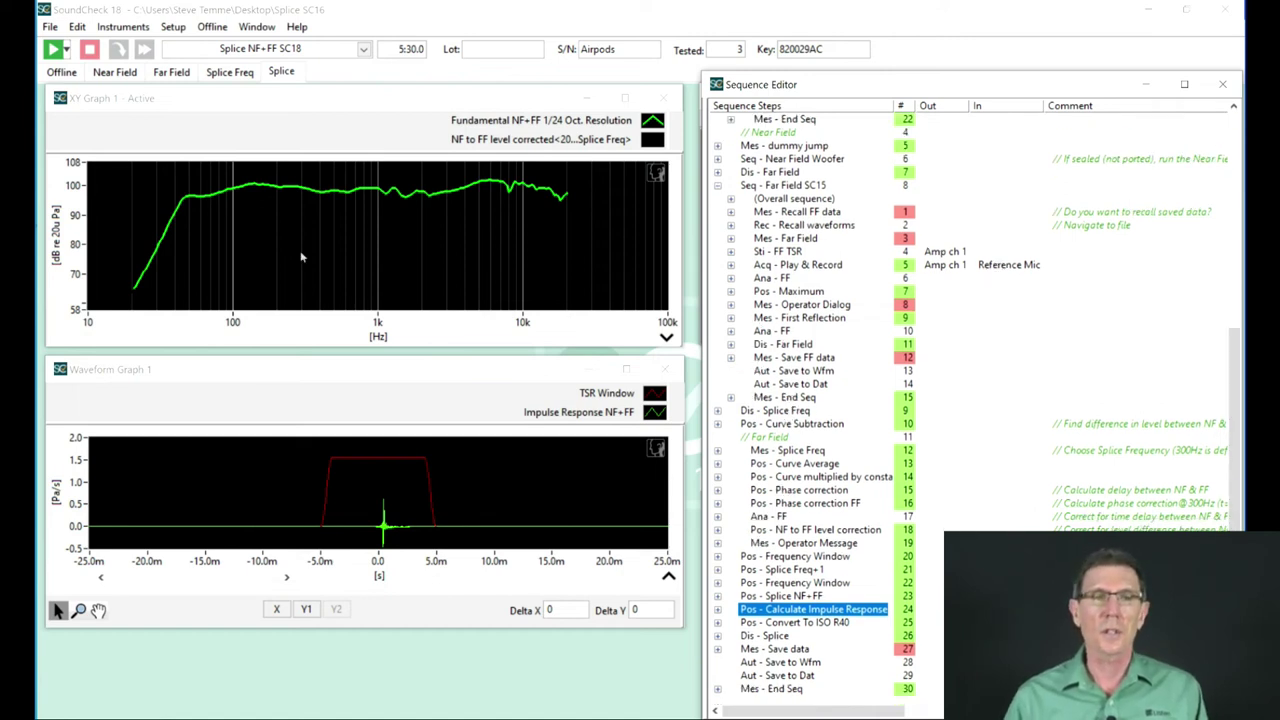
Open the offline SoundMap time-frequency analysis and load the Impulse Response NF+FF waveform
left_click(212, 27)
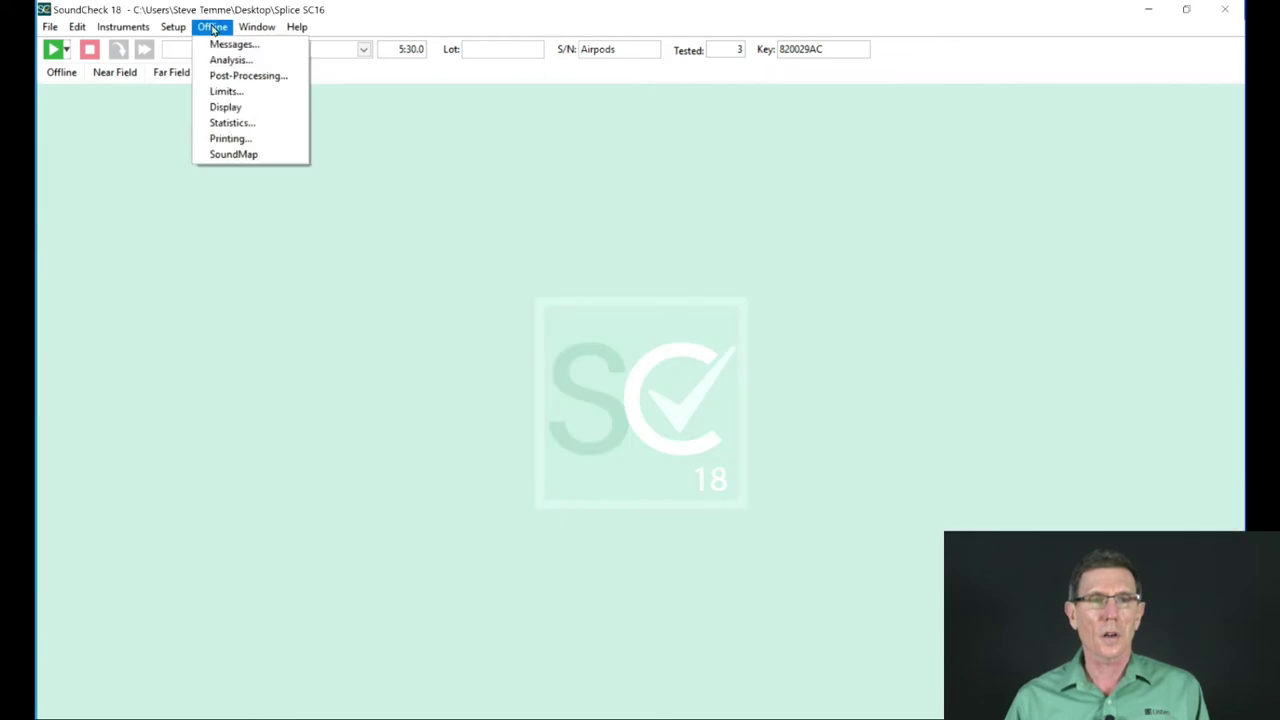
left_click(230, 160)
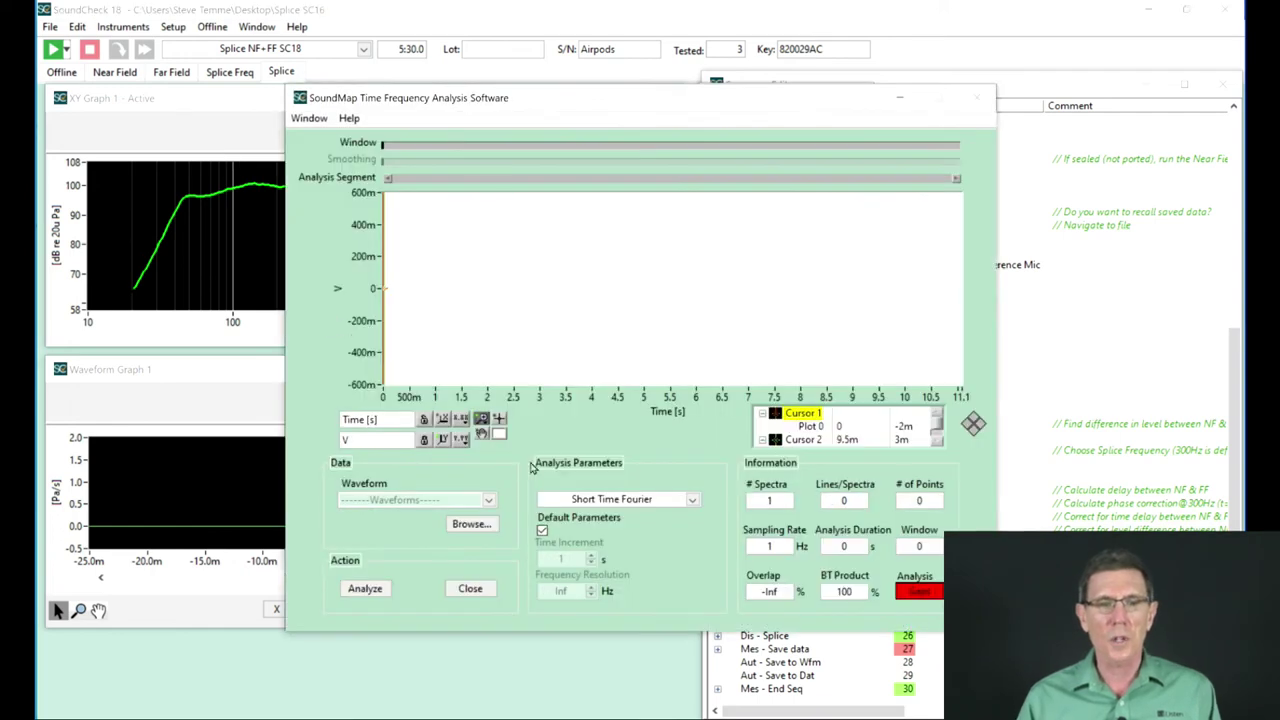
left_click(489, 503)
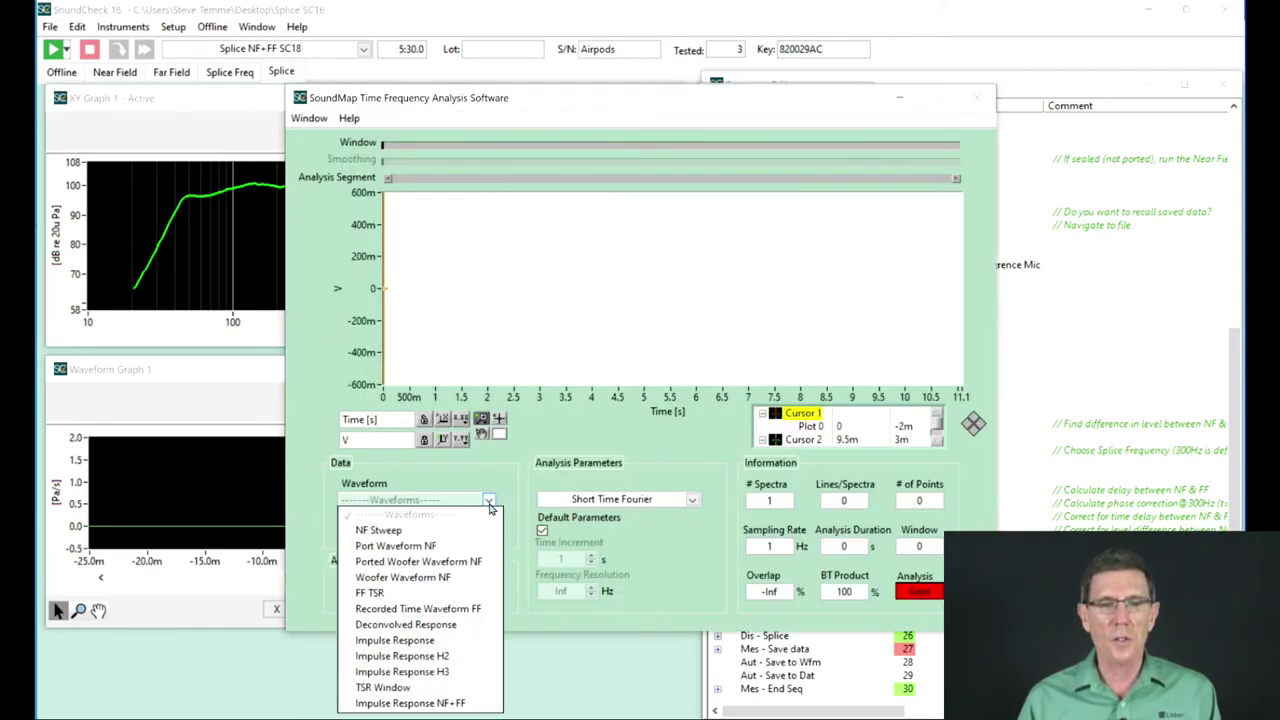
left_click(433, 705)
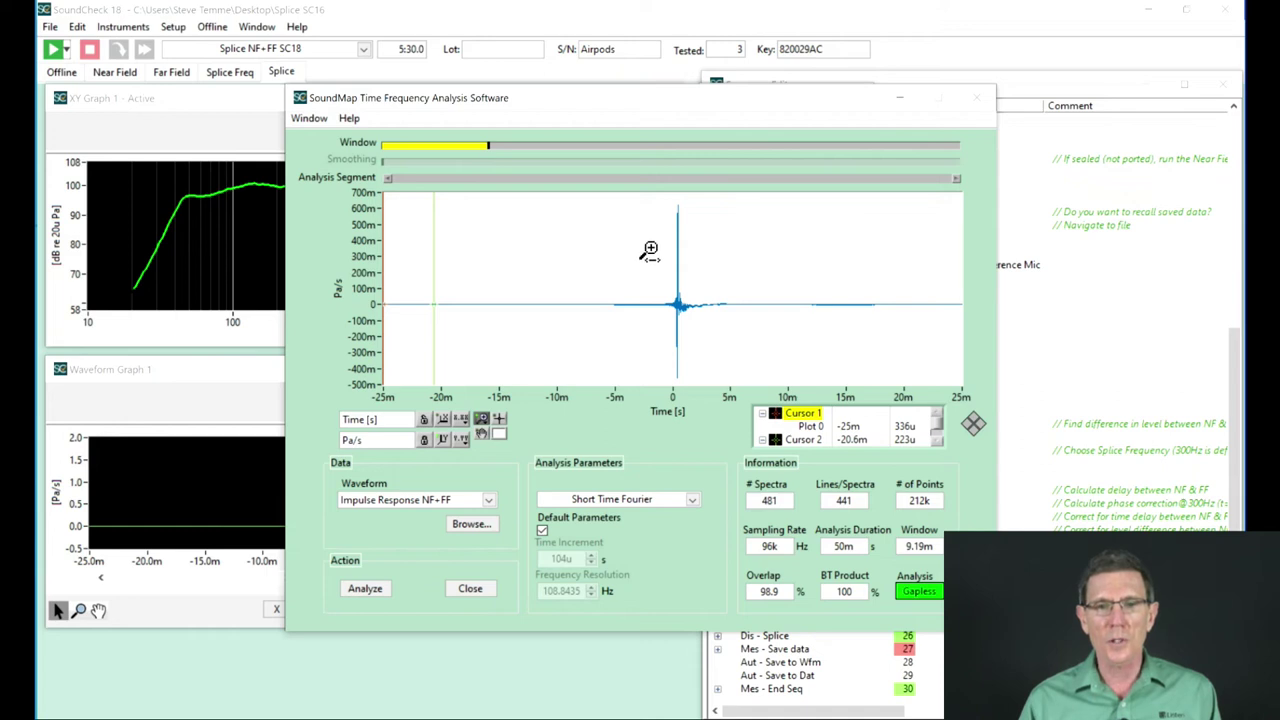
Limit the analysis segment to about -1.8 to 25 ms and analyze it with Cumulative Spectral Decay
left_click_drag(651, 250, 767, 248)
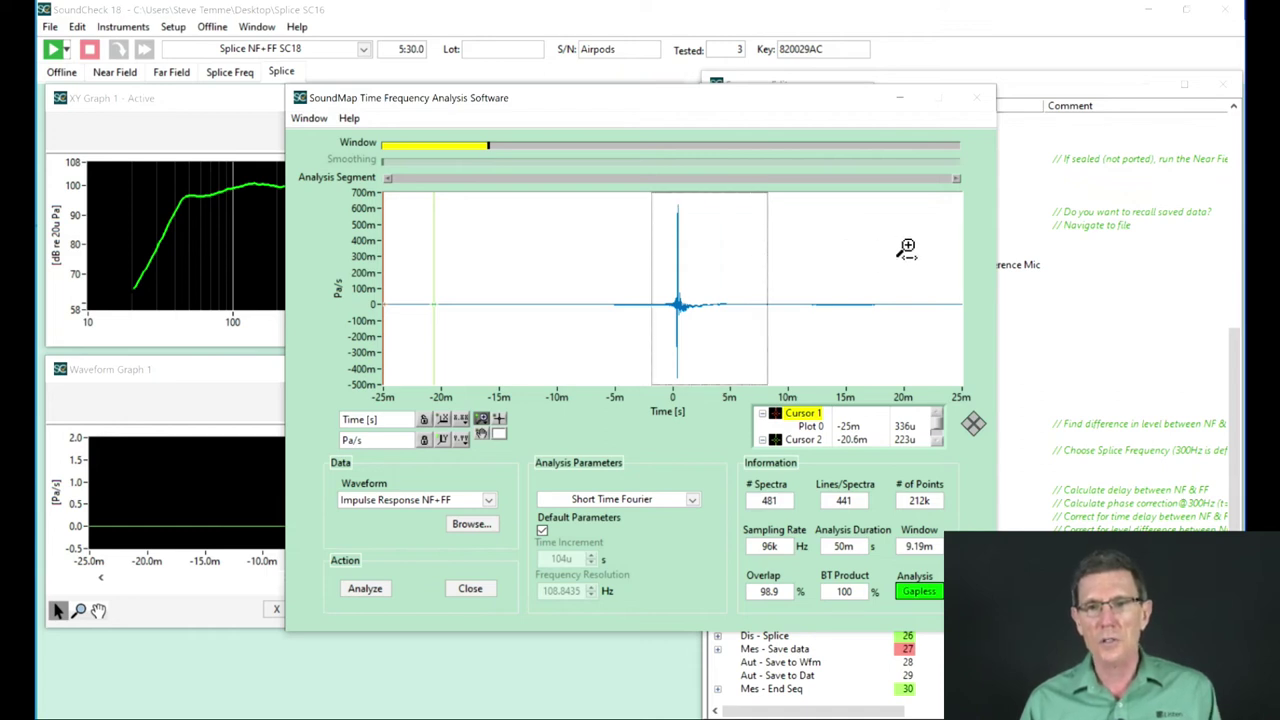
left_click_drag(967, 248, 968, 252)
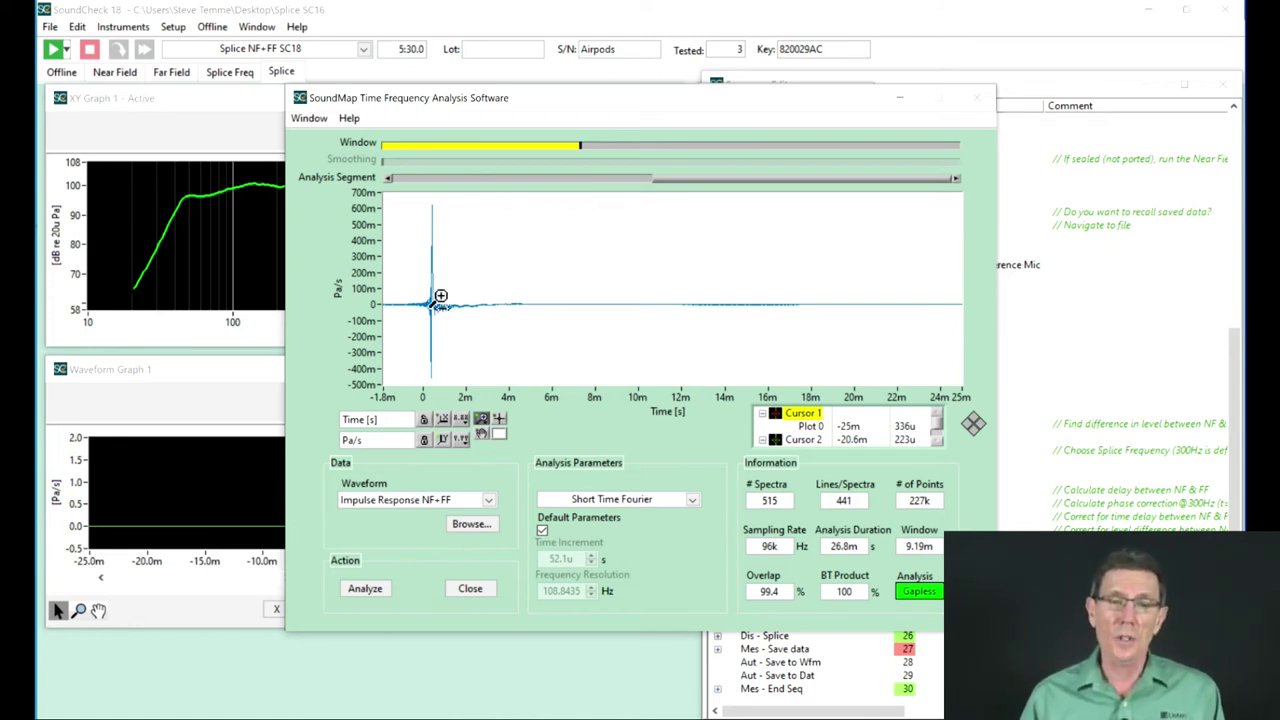
left_click(615, 501)
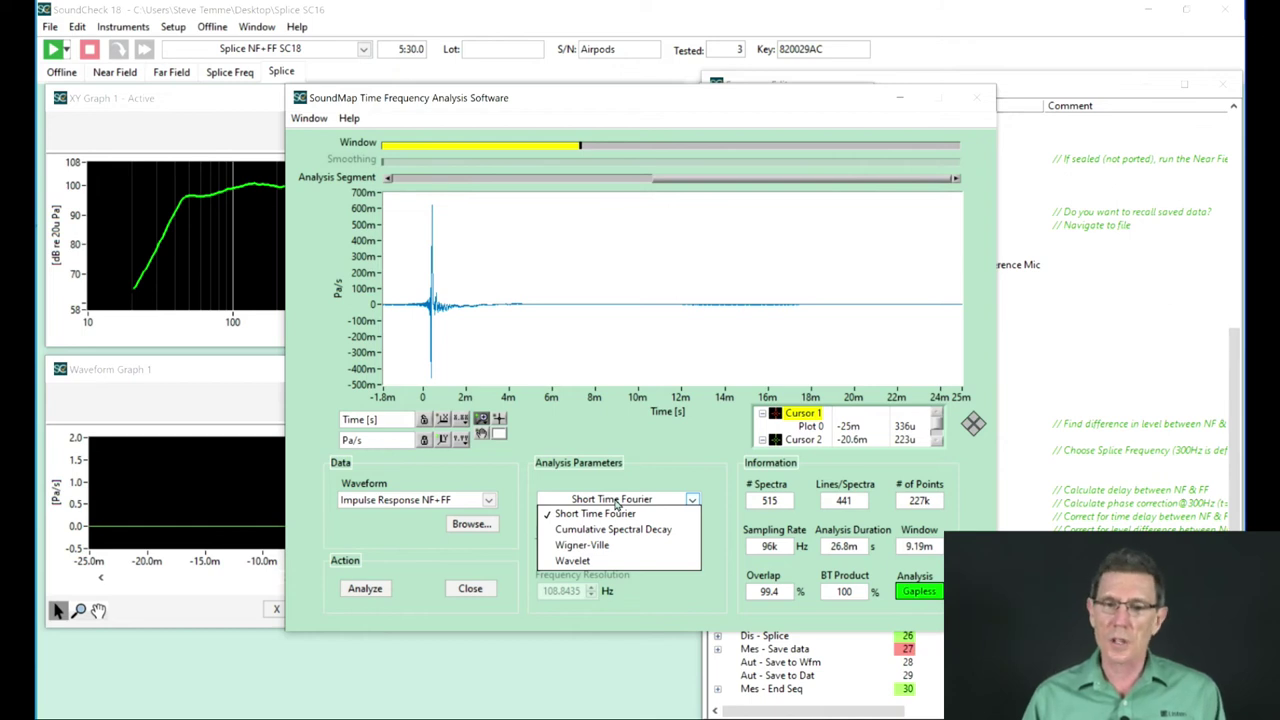
left_click(603, 533)
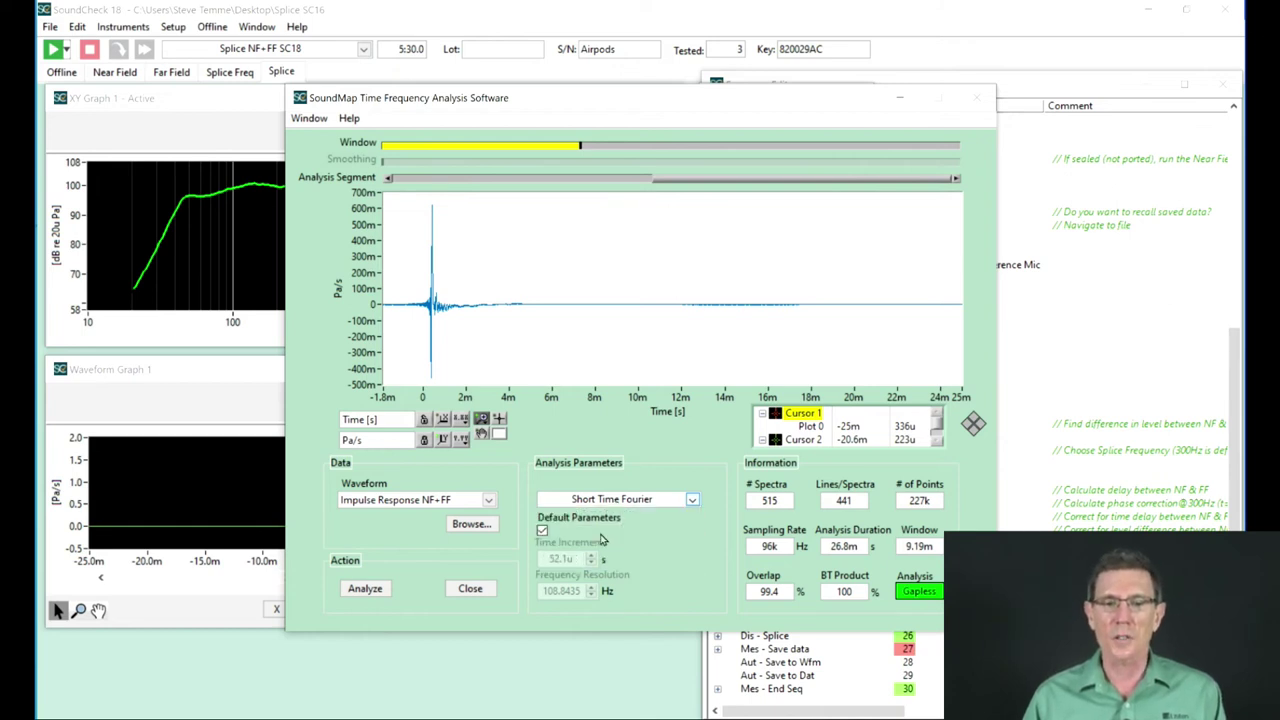
left_click(372, 590)
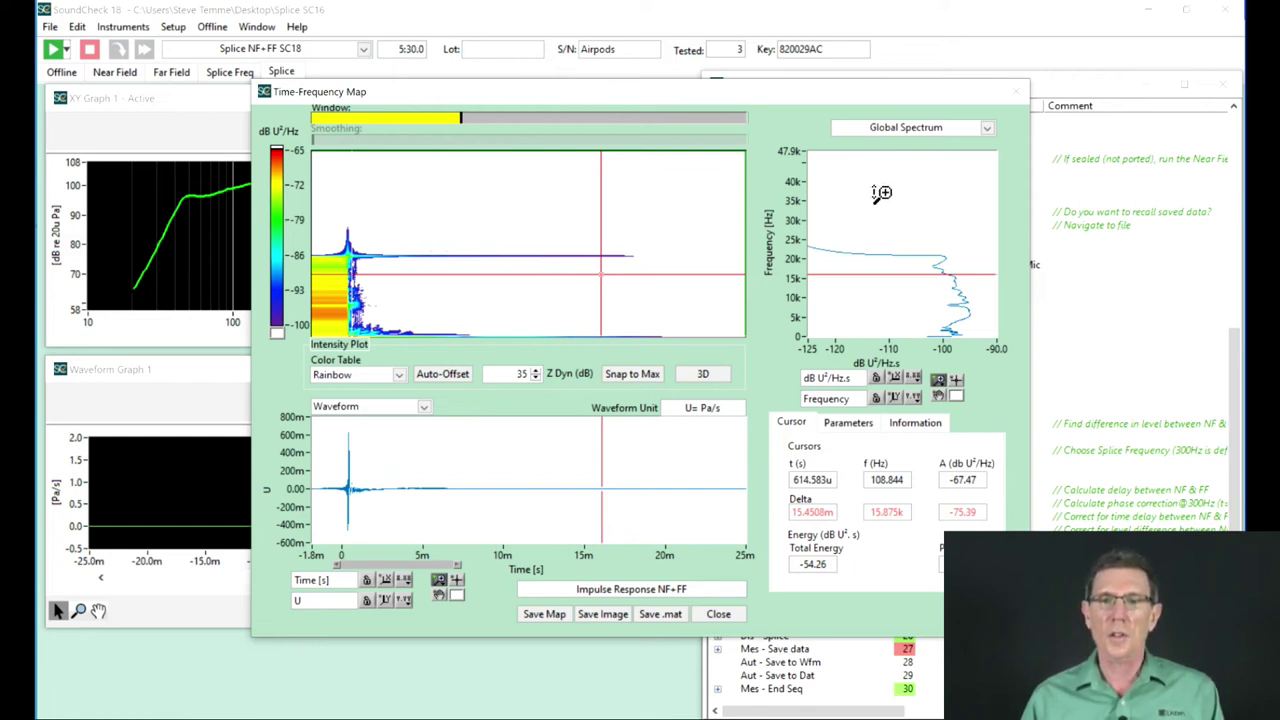
Display the time-frequency map as a 3D surface plot and rotate it to inspect the decay over time
left_click(915, 135)
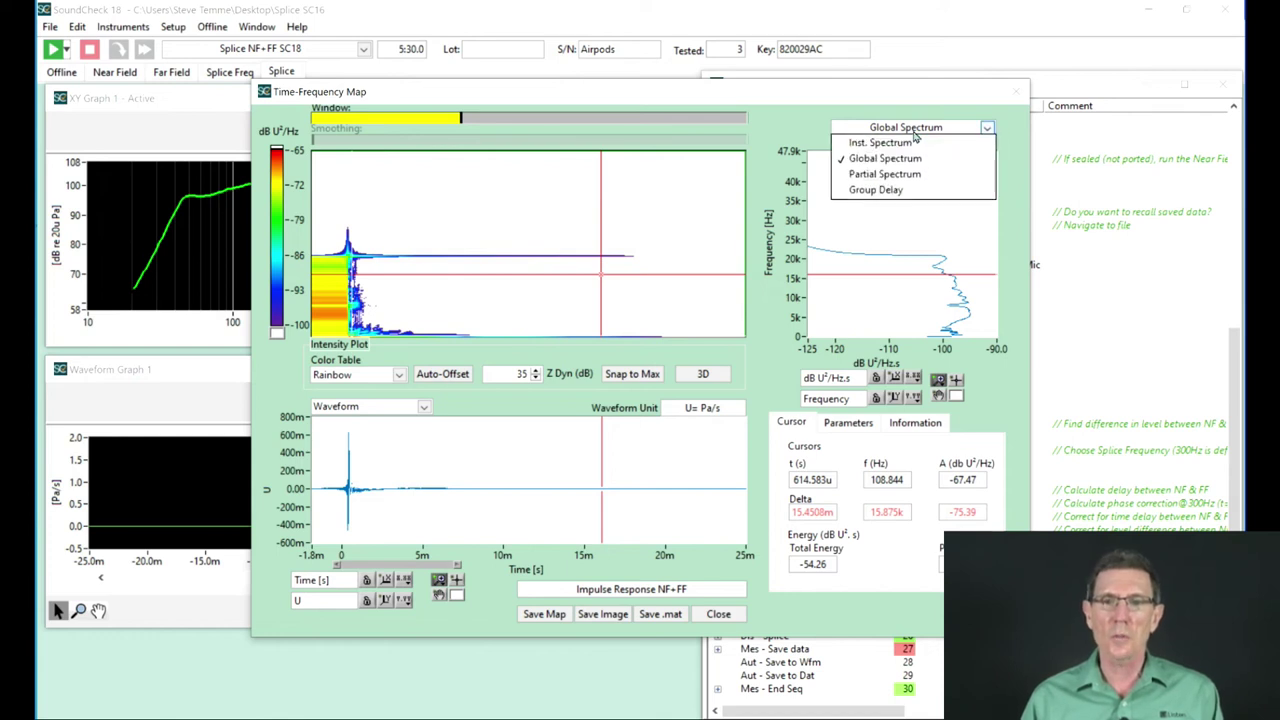
left_click(703, 375)
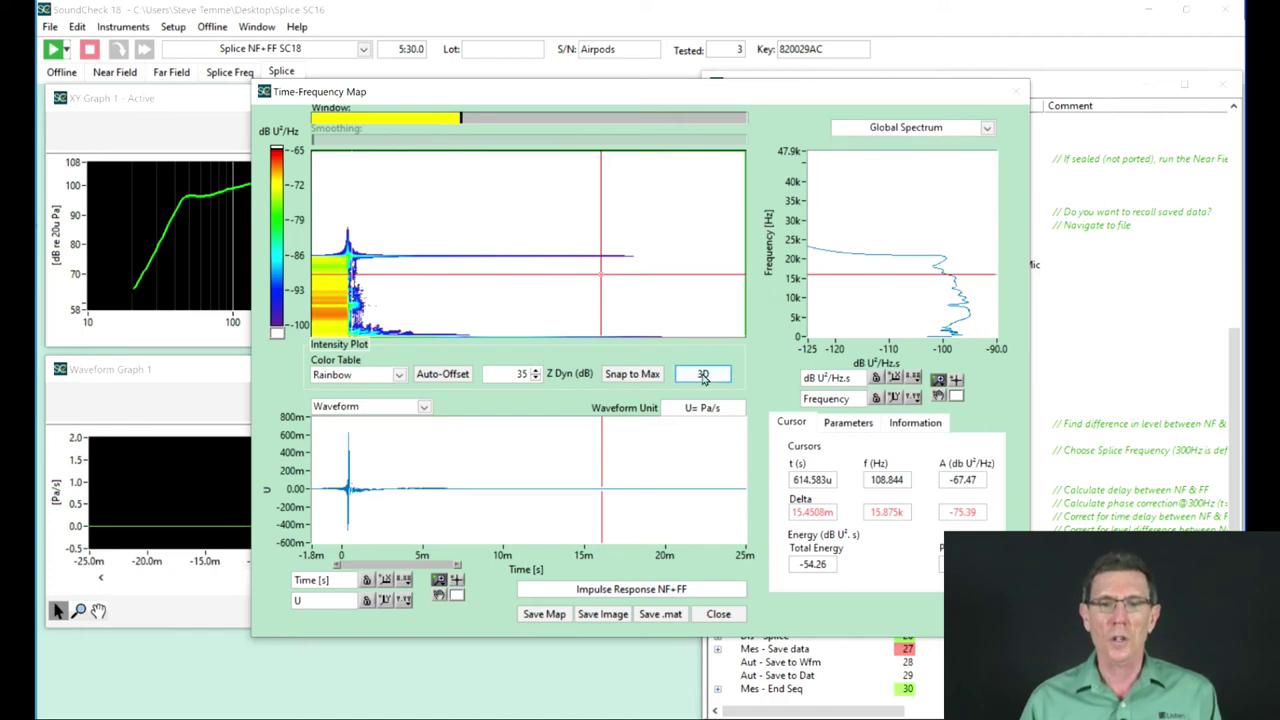
left_click(703, 378)
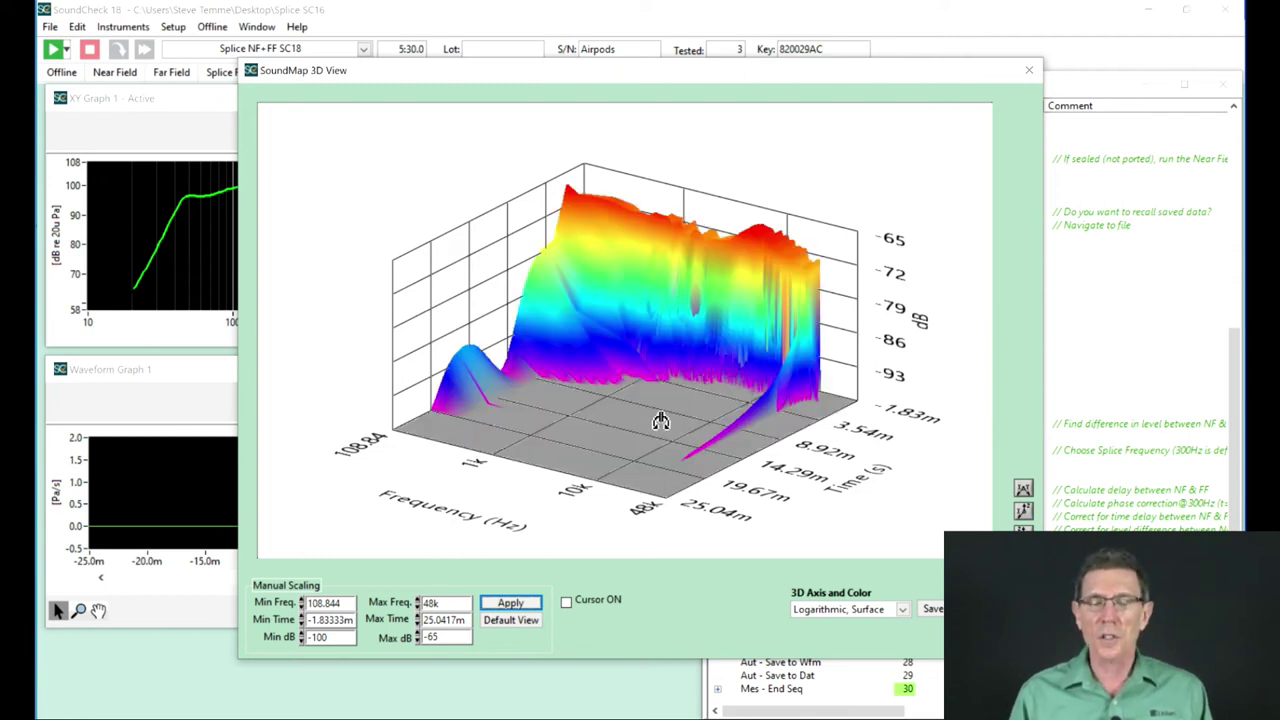
left_click_drag(662, 432, 658, 448)
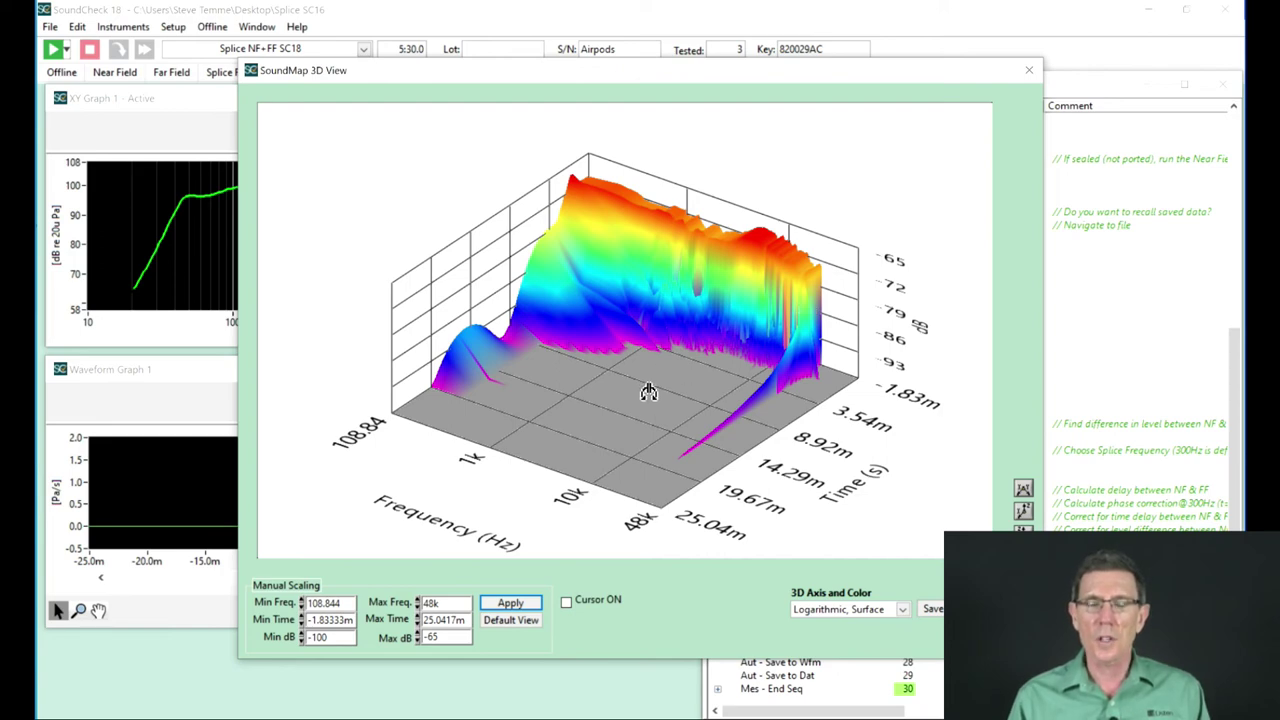
mouse_move(648, 392)
left_mouse_down()
mouse_move(703, 374)
mouse_move(703, 387)
mouse_move(666, 393)
left_mouse_up()
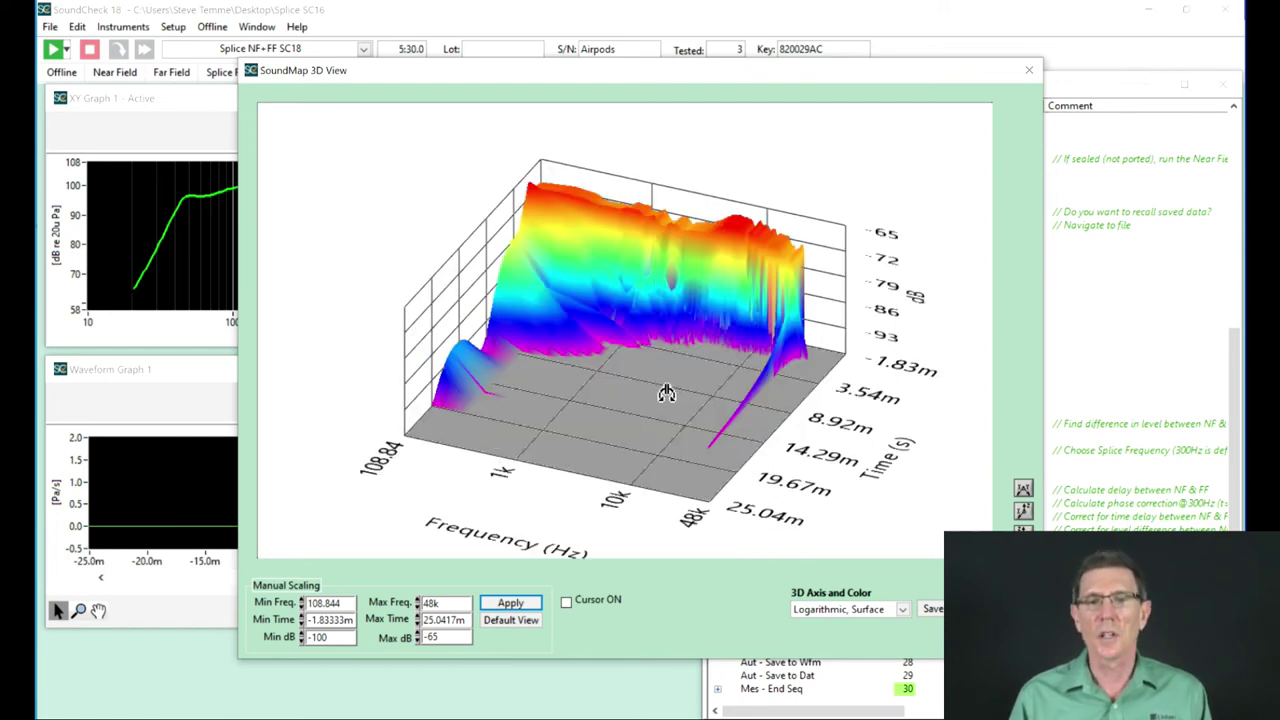